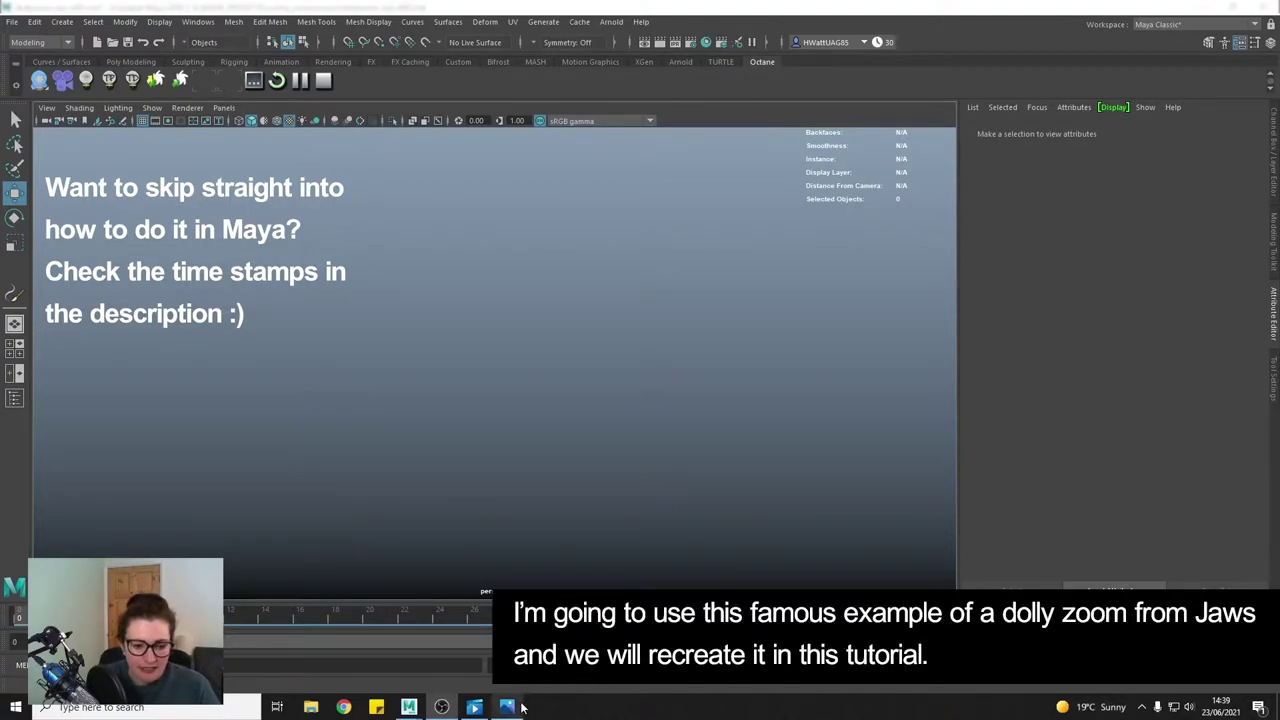
Step: Play the Jaws dolly_zoom reference clip in Films & TV
click(474, 707)
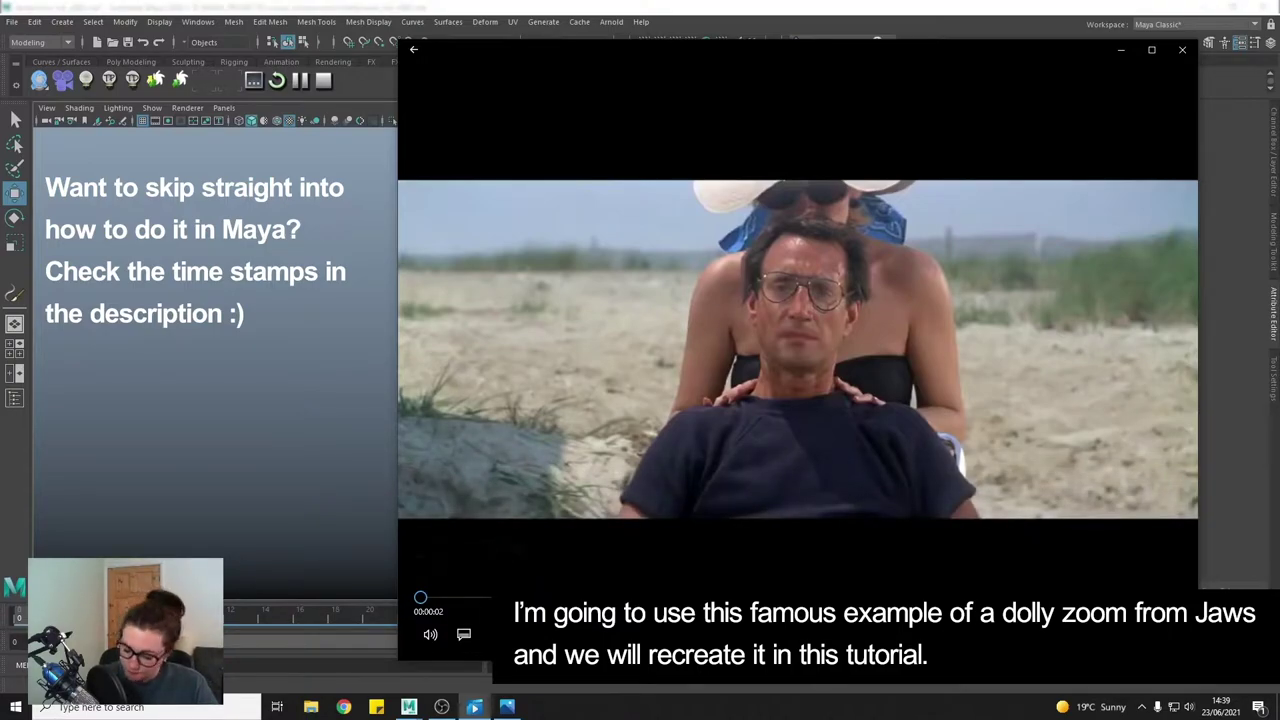
key(space)
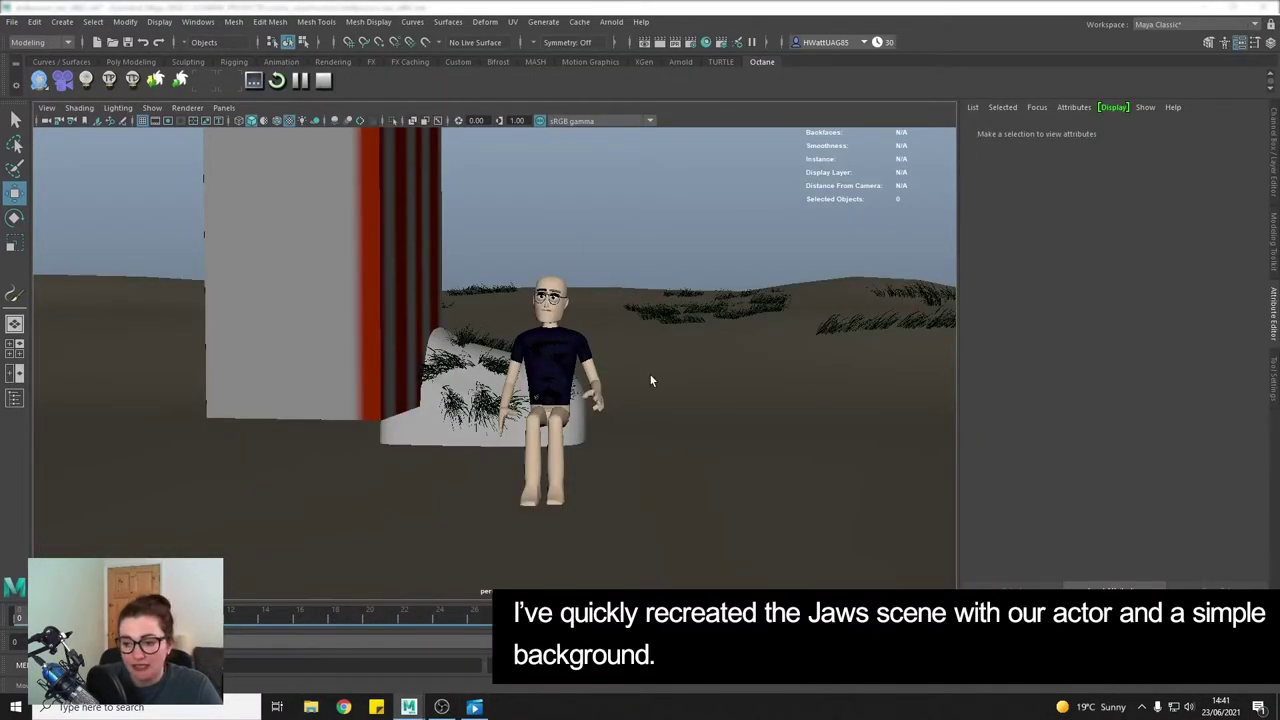
Step: Move the reference clip aside and create a new camera from Create > Cameras
click(474, 707)
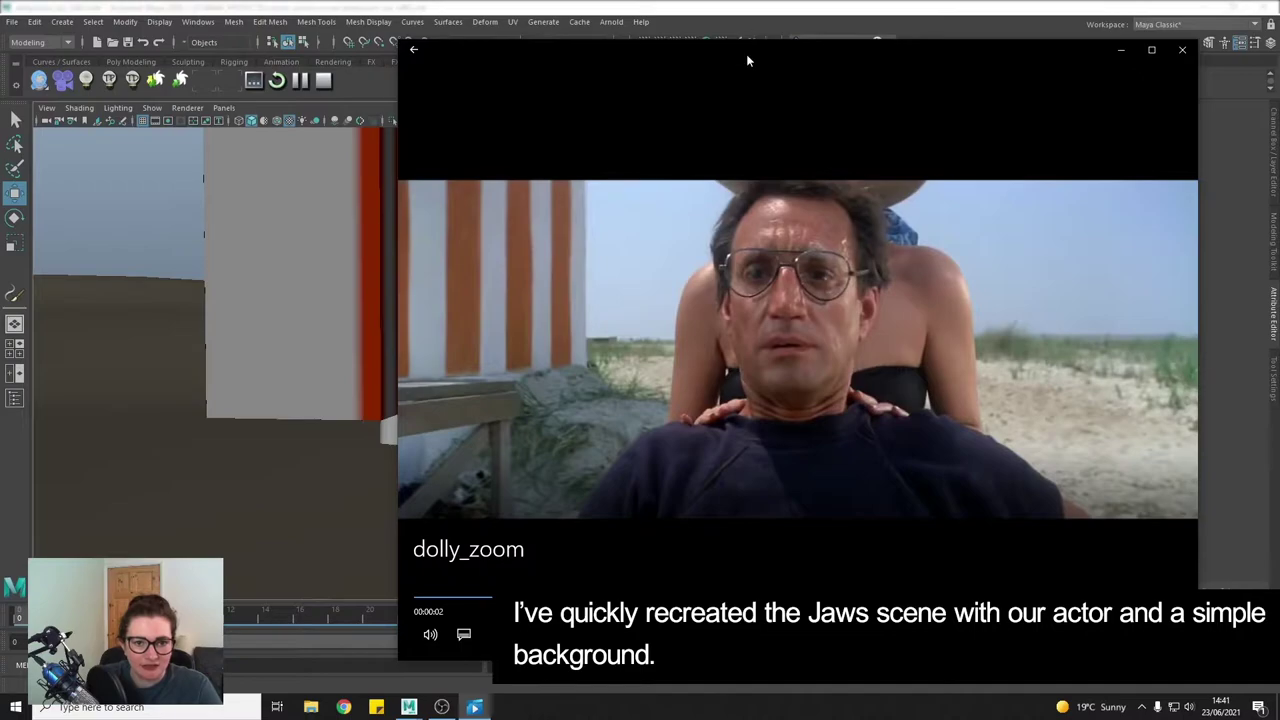
drag(747, 58, 939, 74)
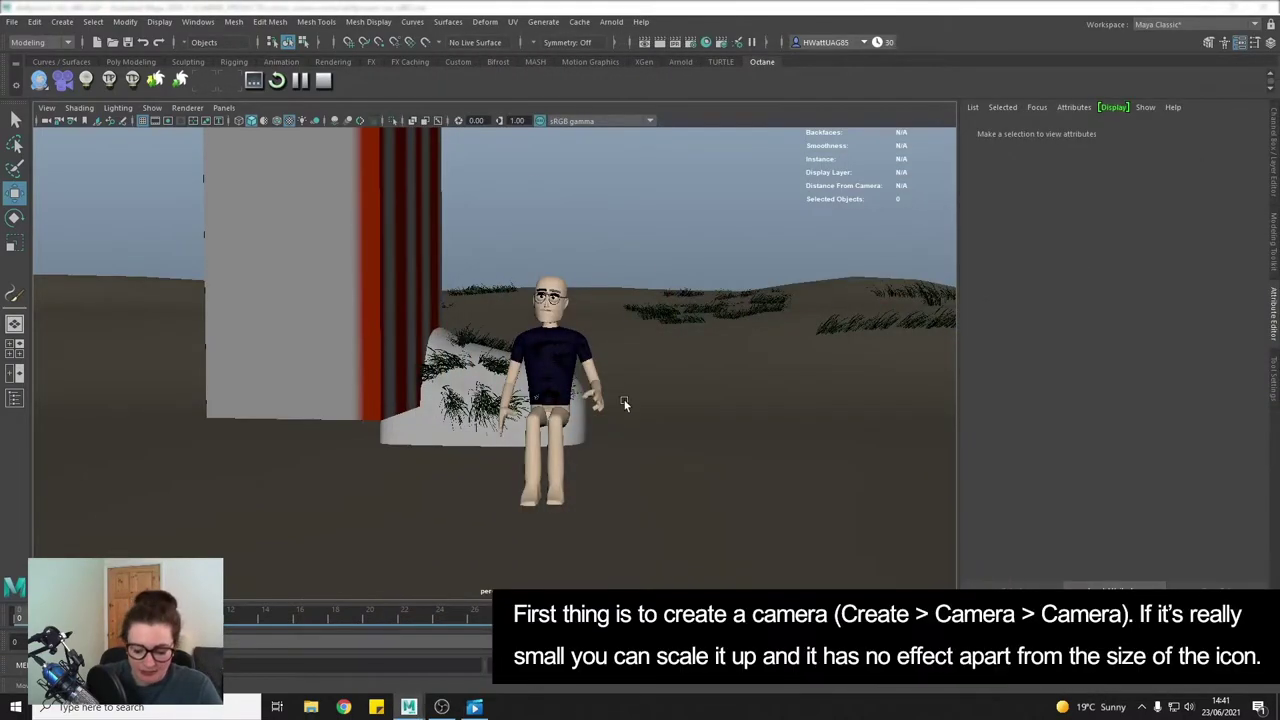
click(62, 21)
mouse_move(186, 108)
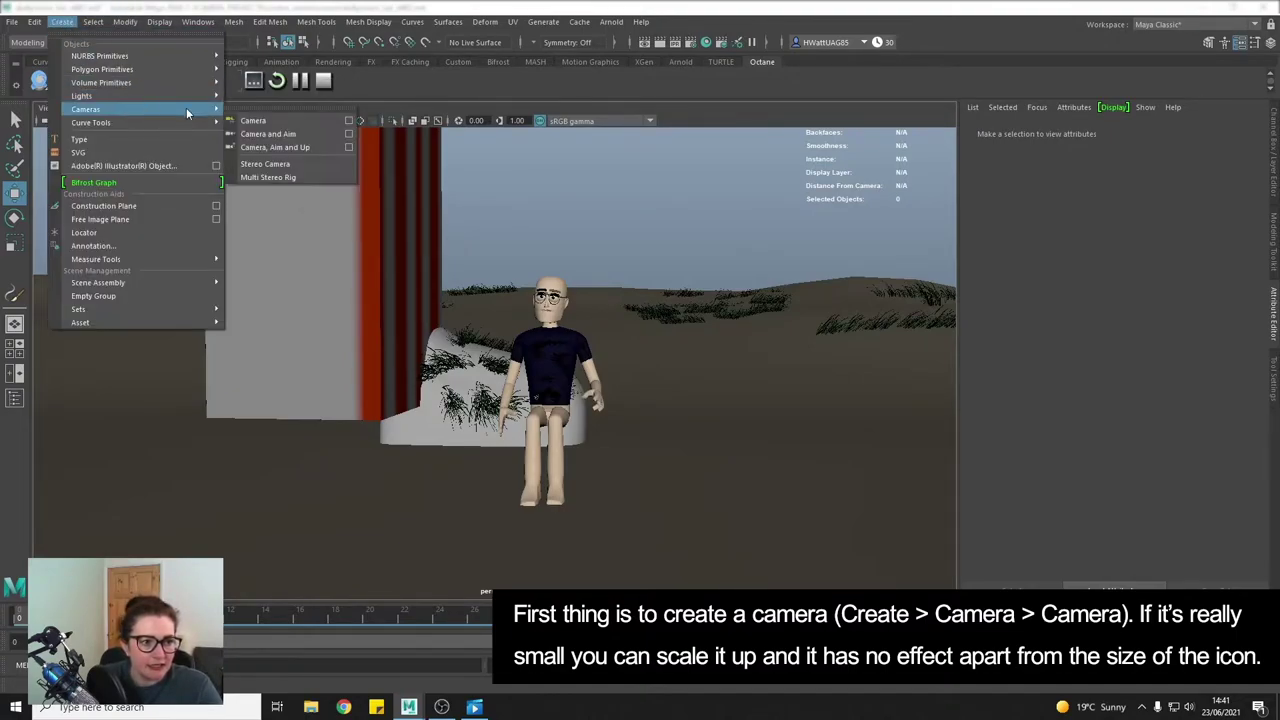
click(256, 121)
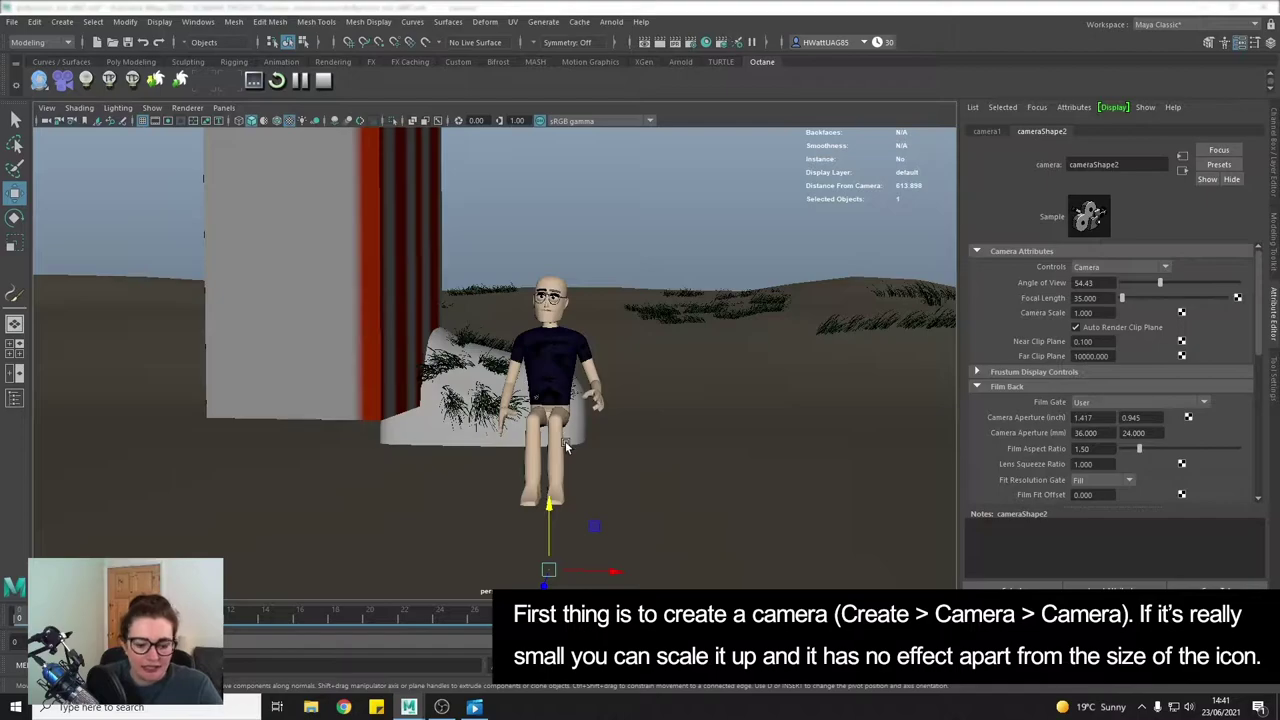
Step: Raise the camera to the character's head height and scale its icon up
drag(549, 528, 552, 285)
key(r)
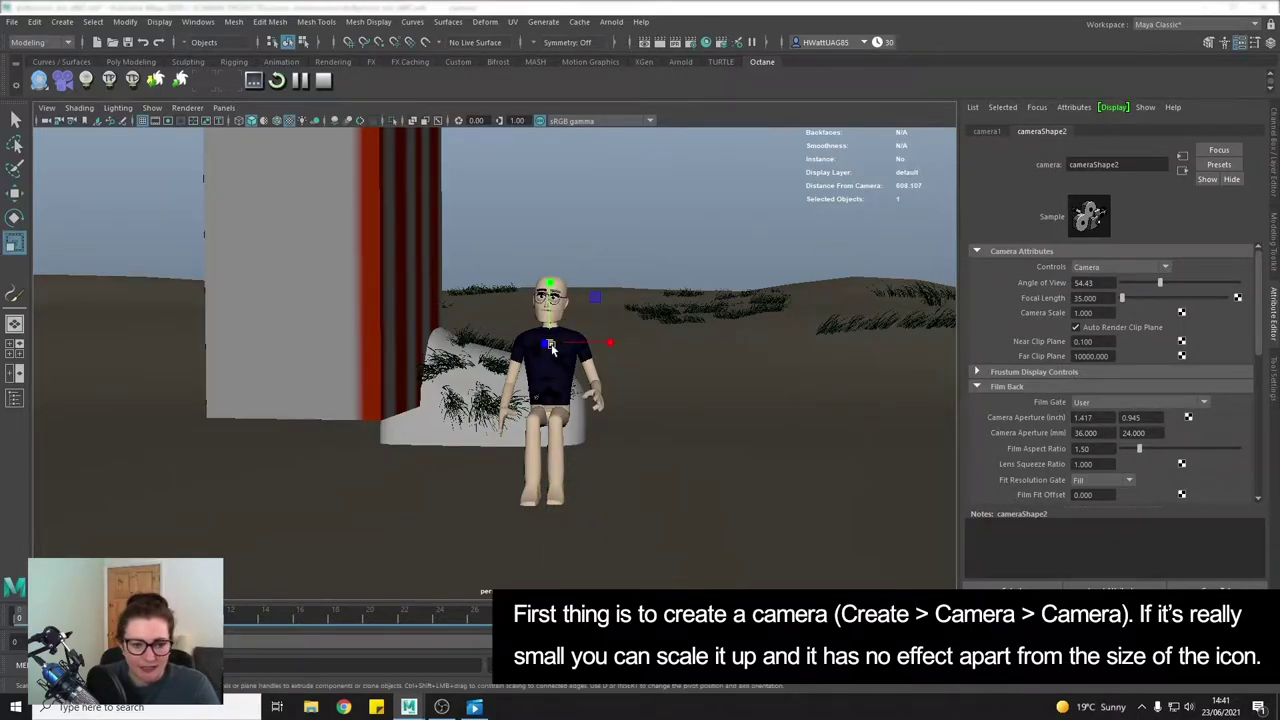
drag(549, 343, 679, 318)
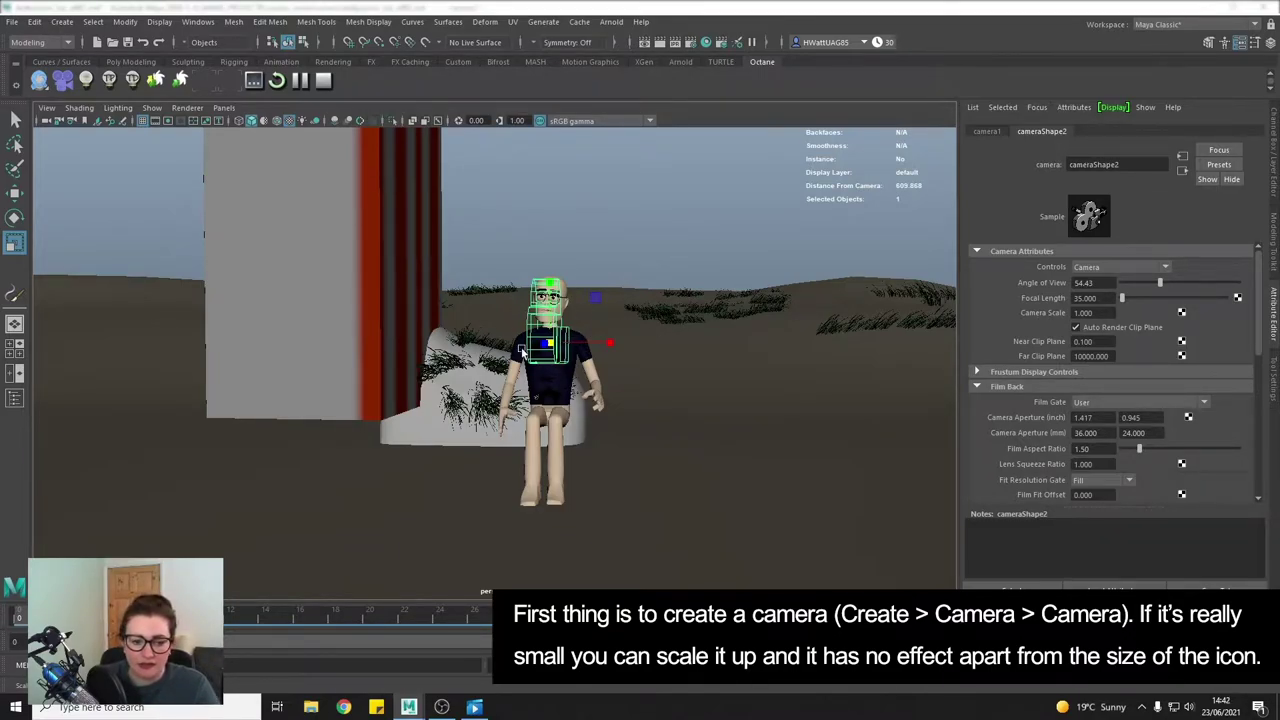
alt+drag(530, 348, 563, 358)
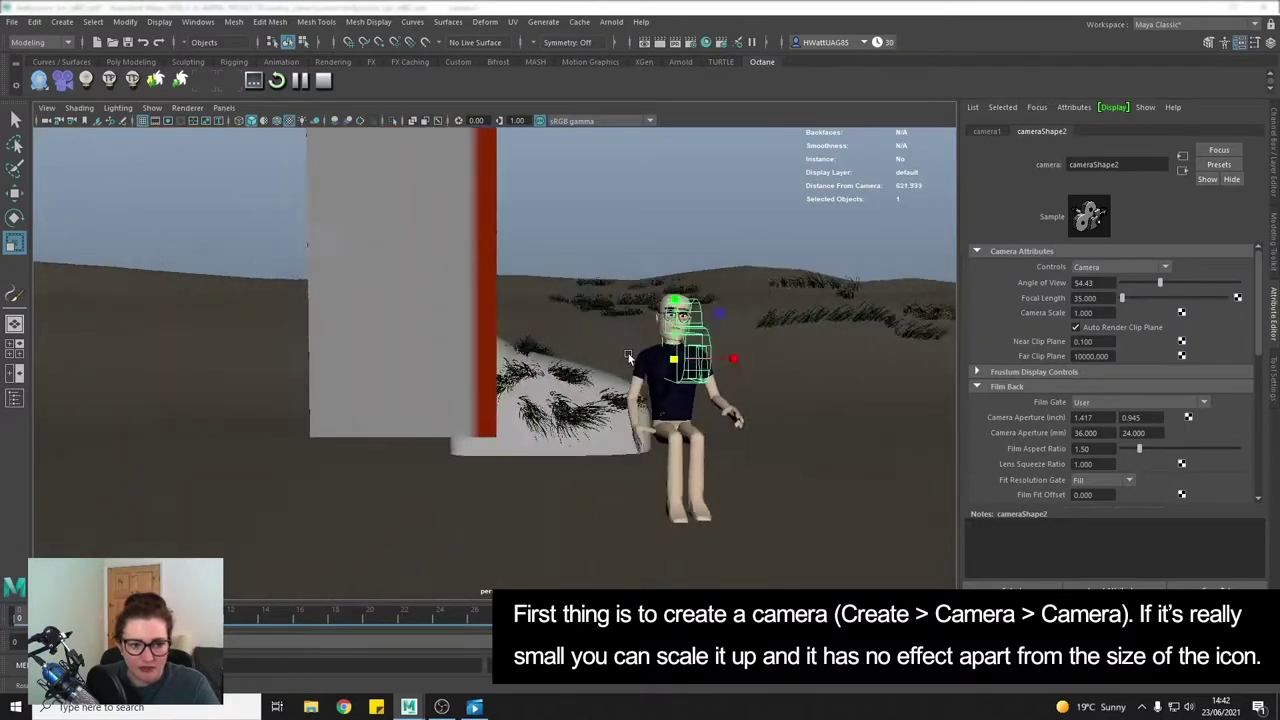
mouse_move(600, 350)
alt+mouse_down()
mouse_move(640, 350)
mouse_move(590, 352)
alt+mouse_up()
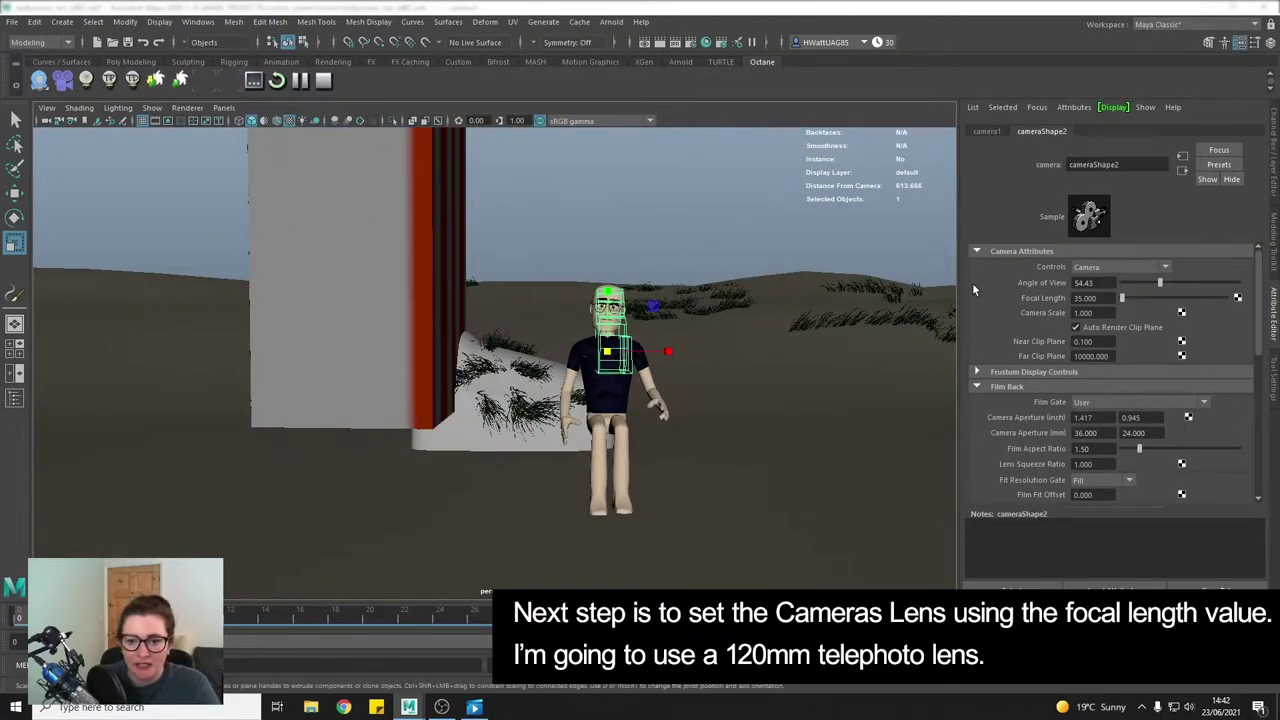
Step: Enter 120 mm as the camera's Focal Length in the Attribute Editor
double_click(1095, 298)
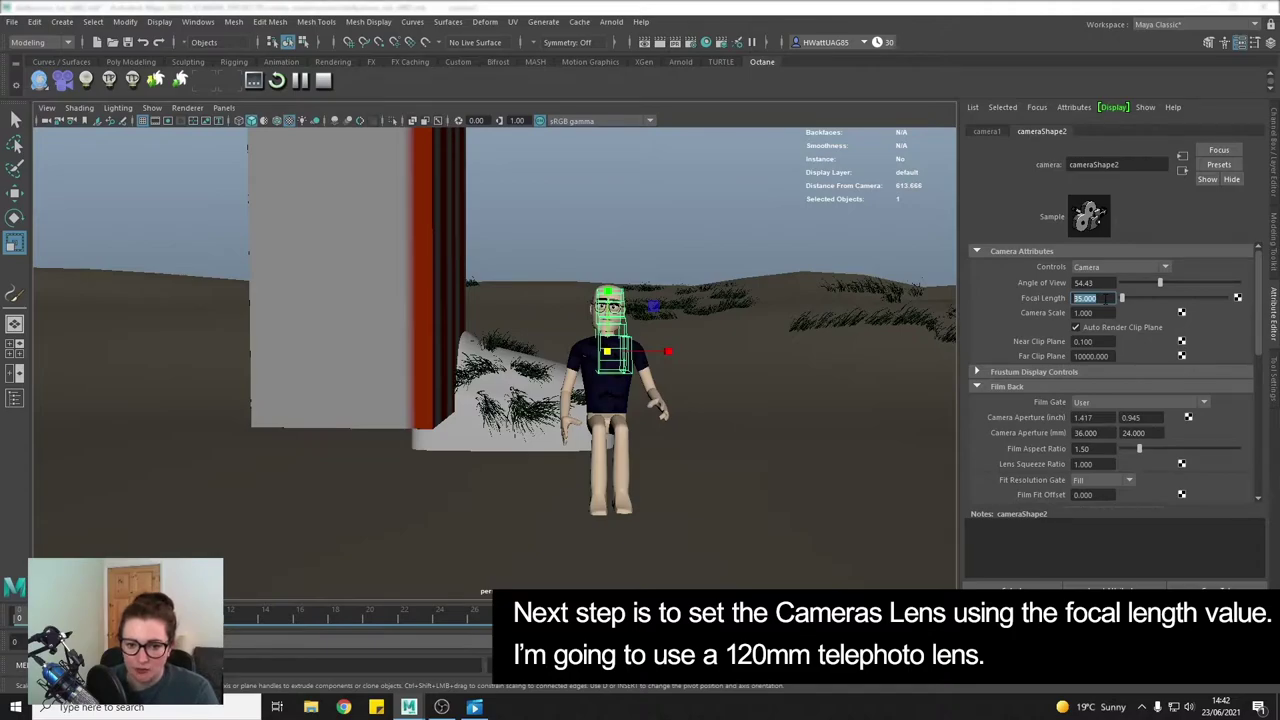
text(120)
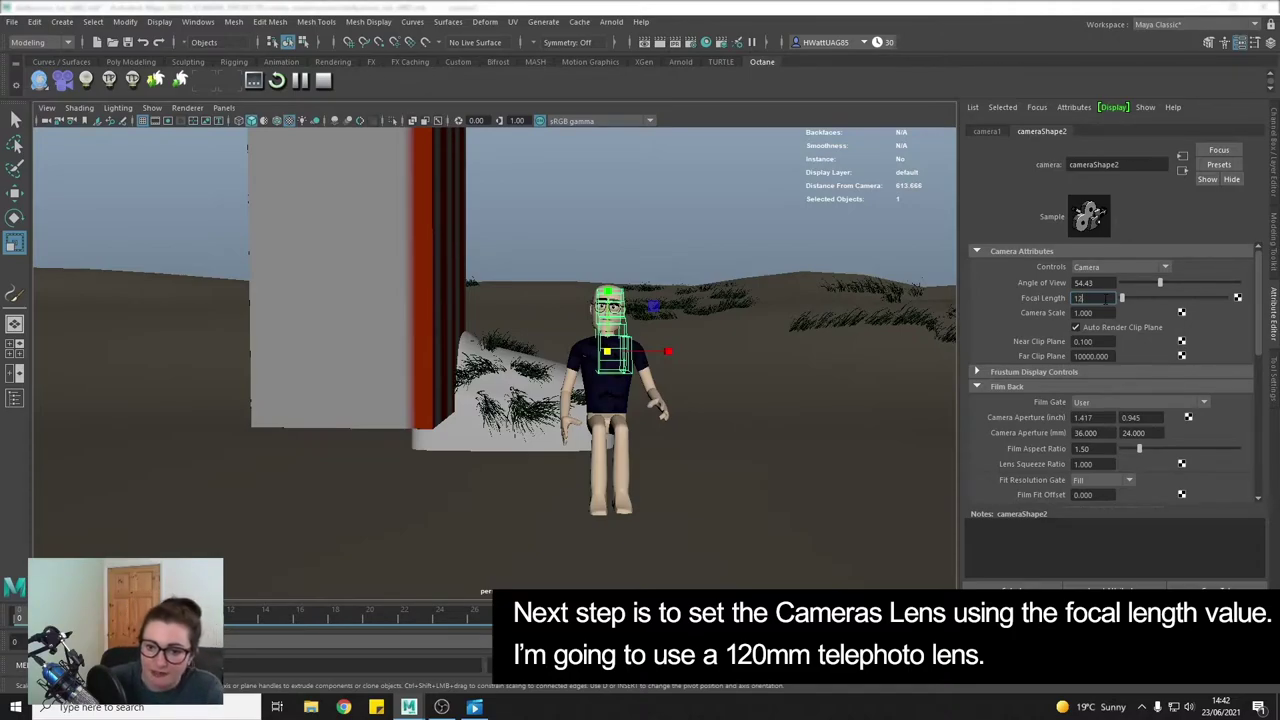
key(Return)
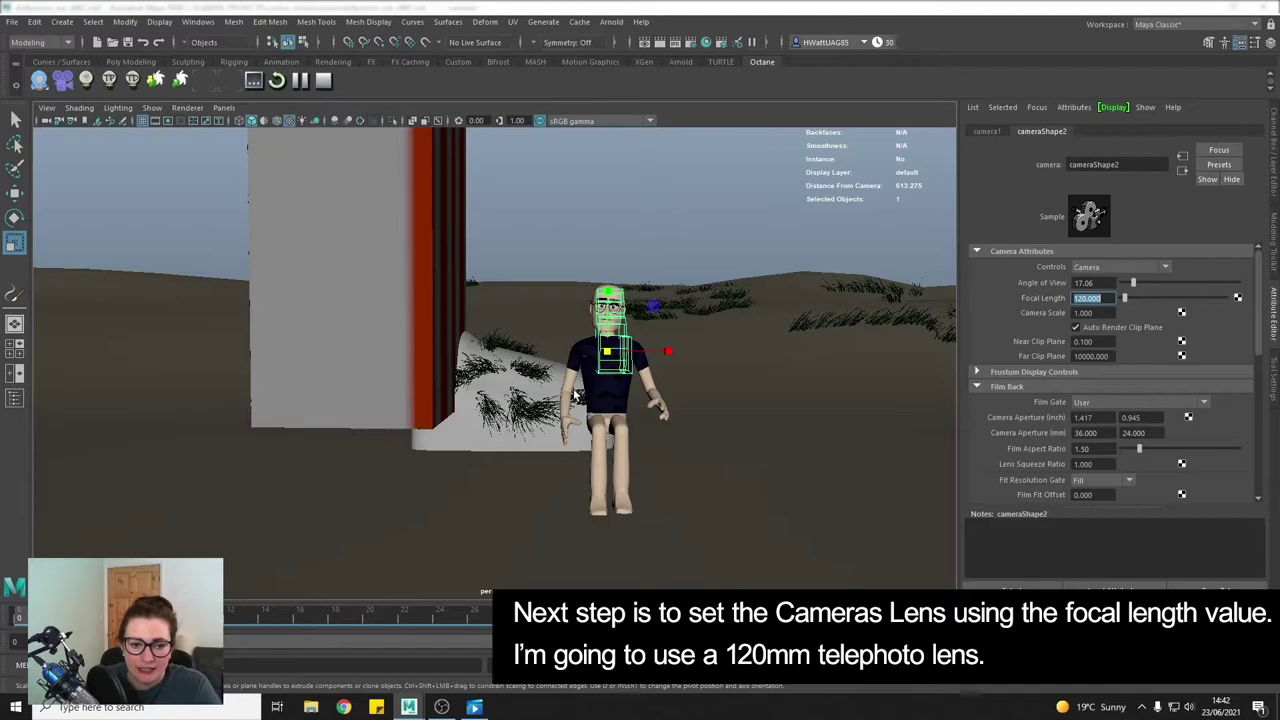
click(225, 108)
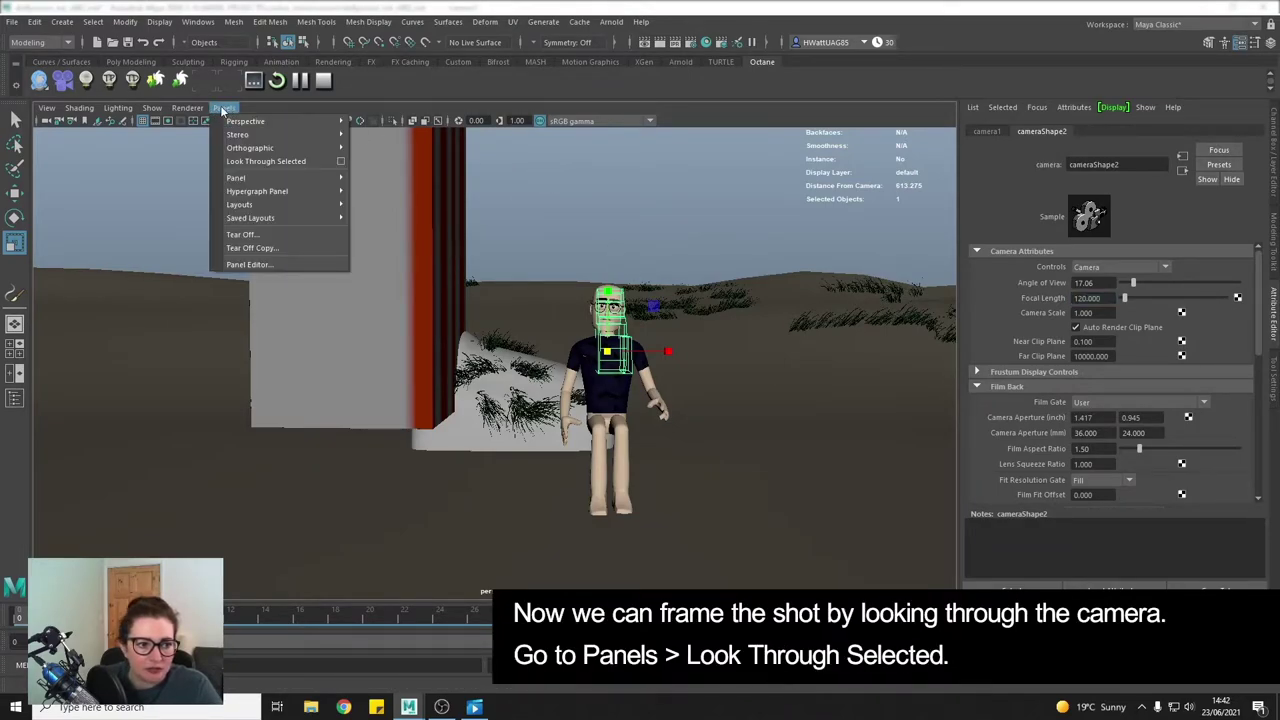
Step: Look through the new camera, frame the character, and turn on the resolution gate
click(257, 163)
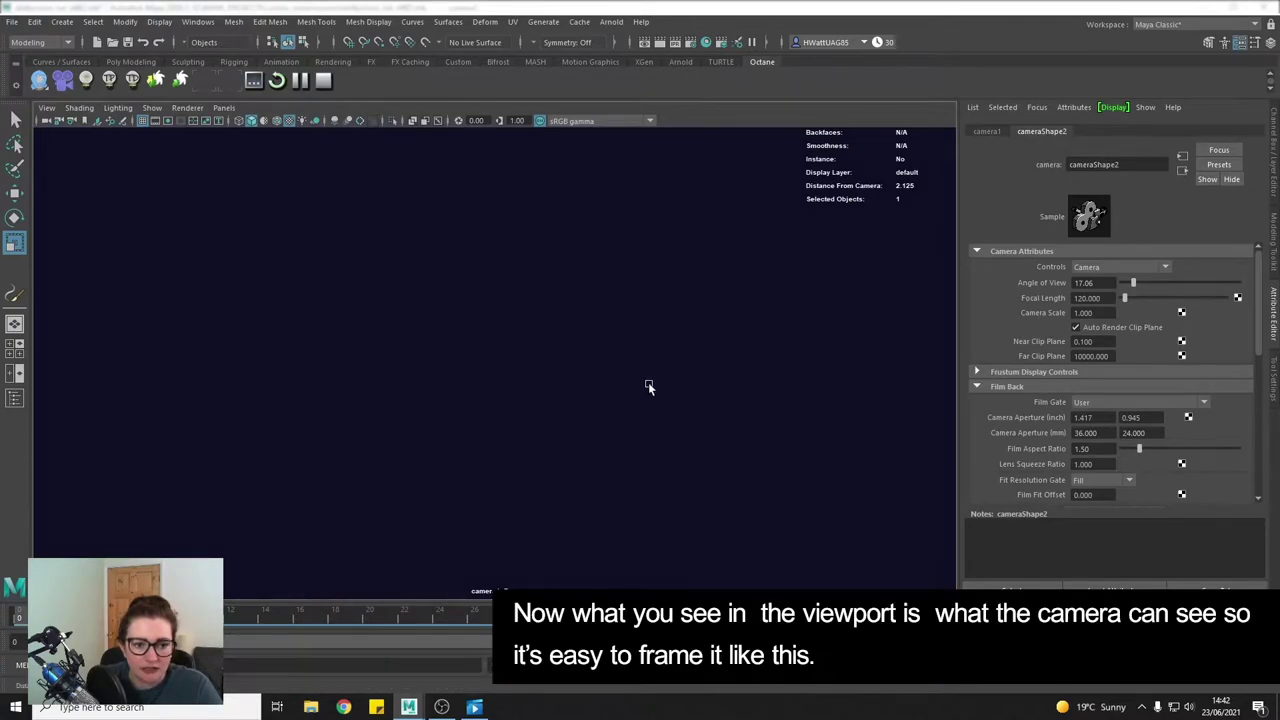
alt+drag(686, 380, 641, 361)
alt+middle_drag(641, 361, 677, 337)
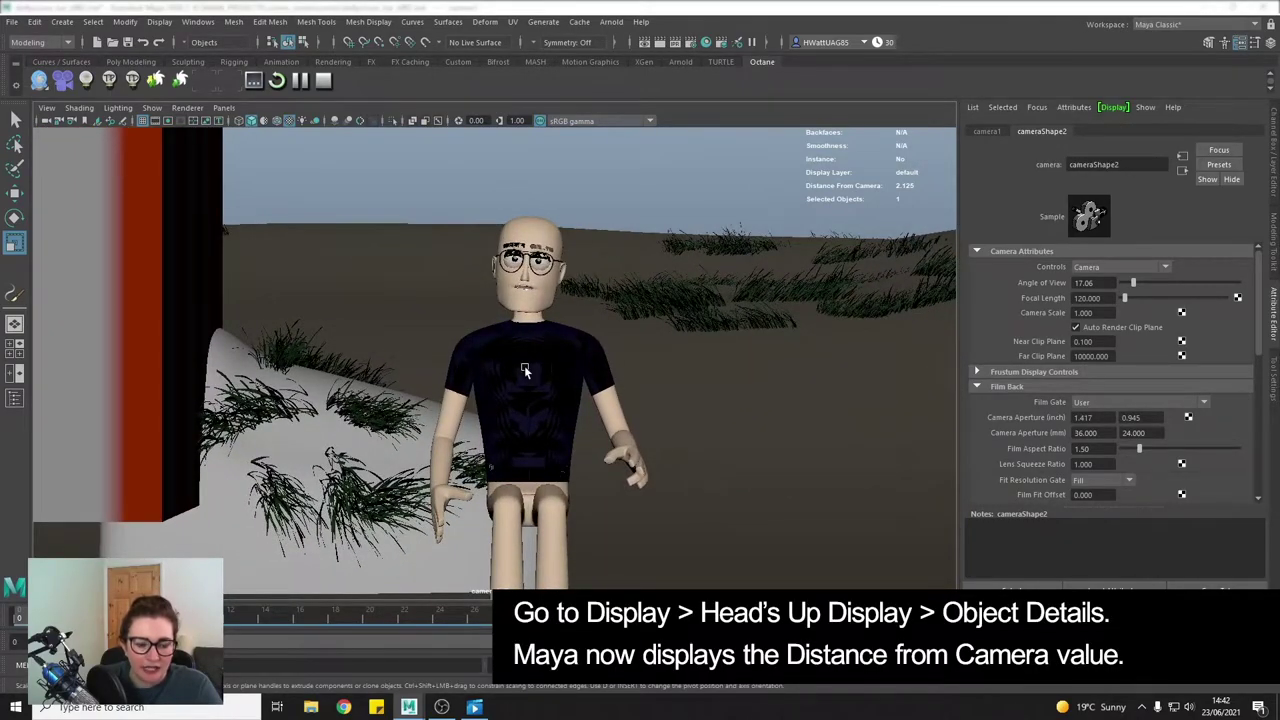
mouse_move(646, 393)
alt+middle_down()
mouse_move(777, 396)
mouse_move(540, 417)
mouse_move(707, 346)
mouse_move(662, 361)
mouse_move(667, 405)
mouse_move(688, 392)
mouse_move(657, 387)
alt+middle_up()
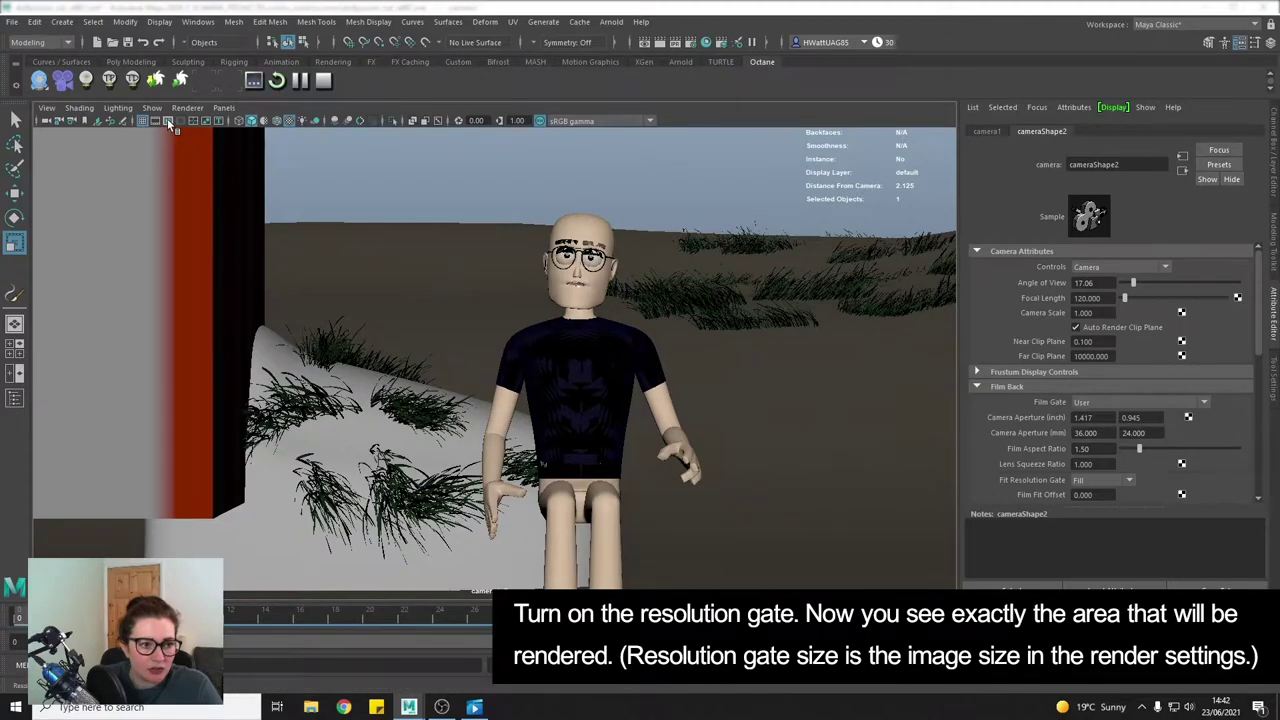
click(168, 120)
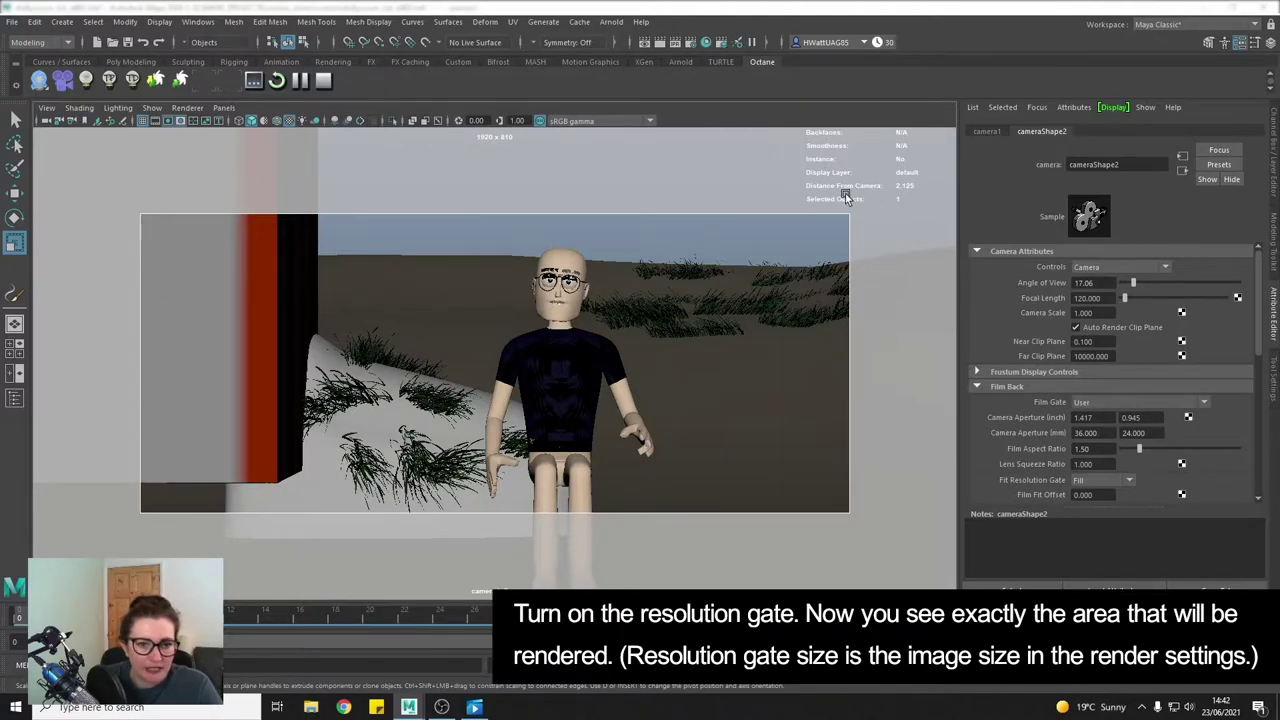
scroll(597, 326, up, 3)
Step: Dolly in and pan the camera view so the character's head and shoulders are centred
alt+middle_drag(597, 326, 521, 335)
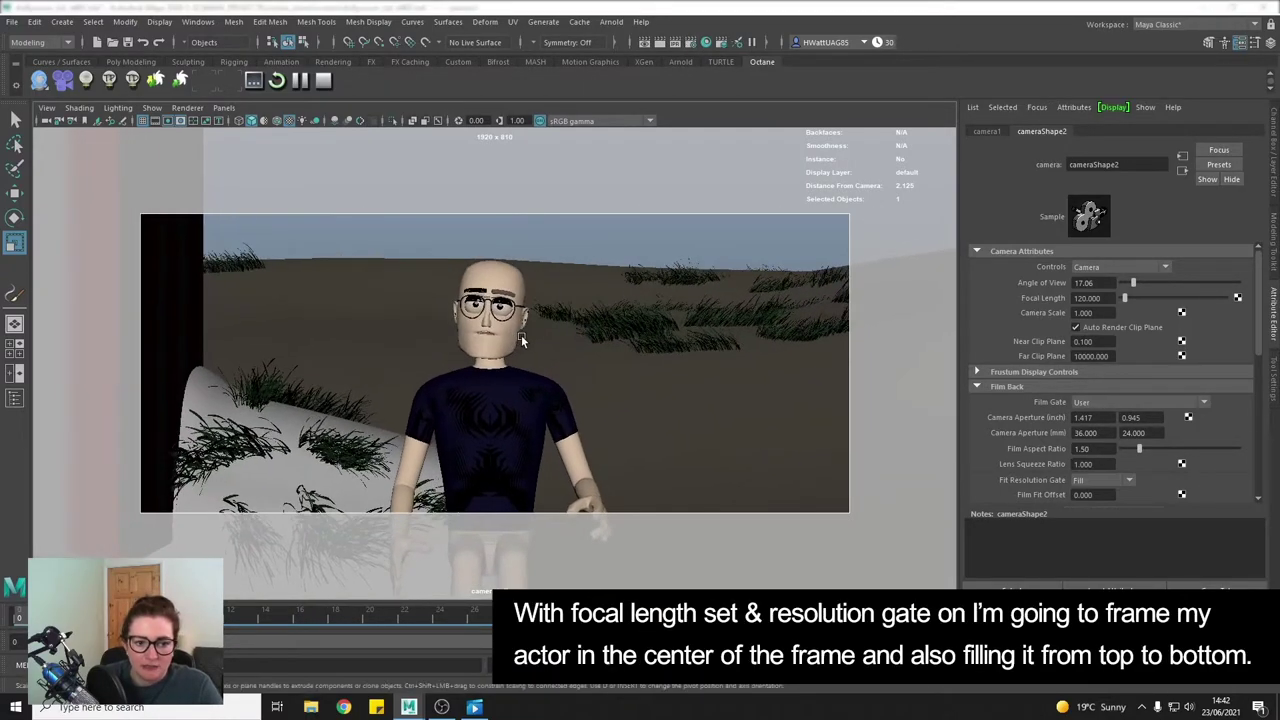
scroll(451, 348, up, 2)
scroll(526, 300, up, 4)
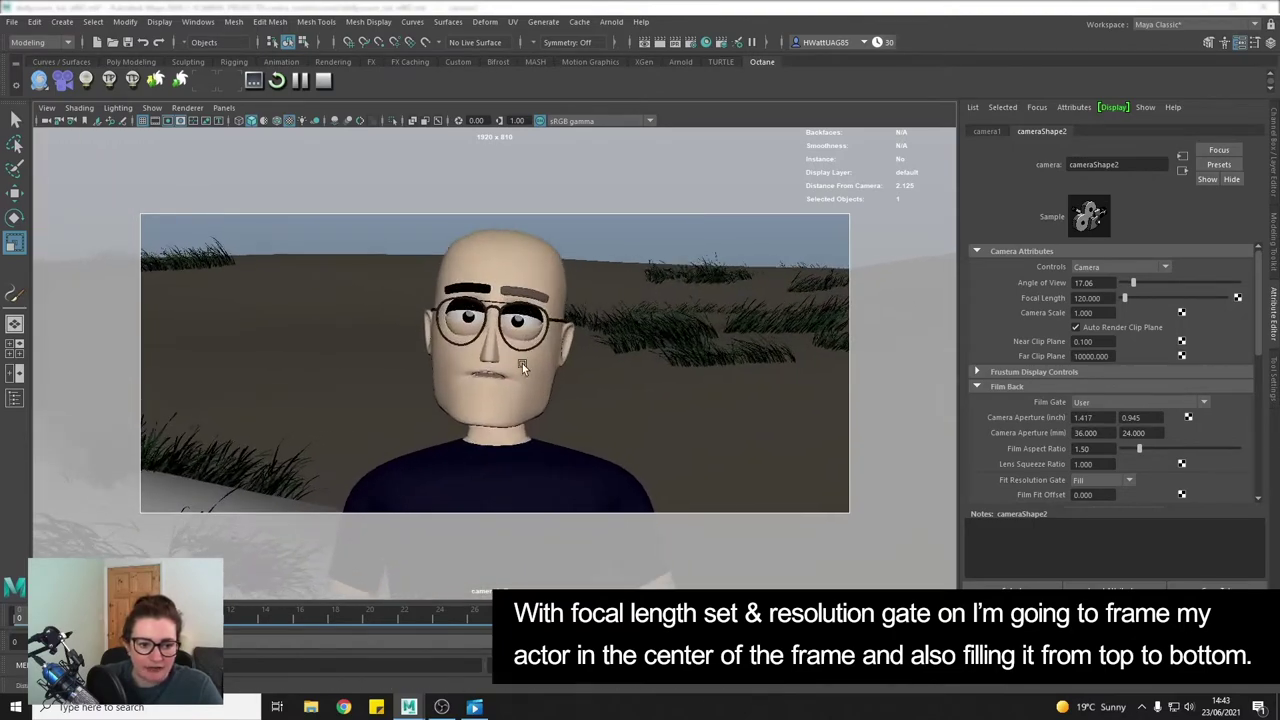
scroll(568, 344, up, 2)
mouse_move(568, 344)
alt+middle_down()
mouse_move(621, 355)
mouse_move(632, 336)
mouse_move(723, 380)
mouse_move(675, 378)
alt+middle_up()
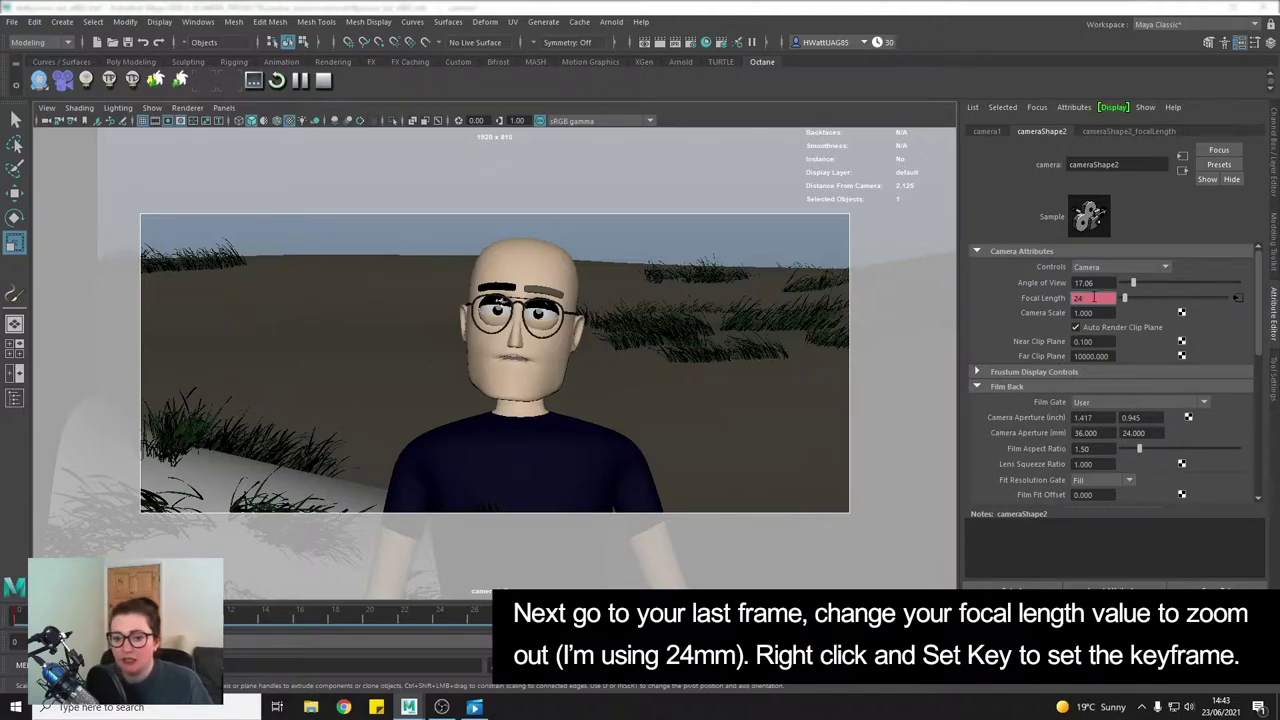
Step: Apply the 24 mm focal length on the last frame and set a key on it
key(Return)
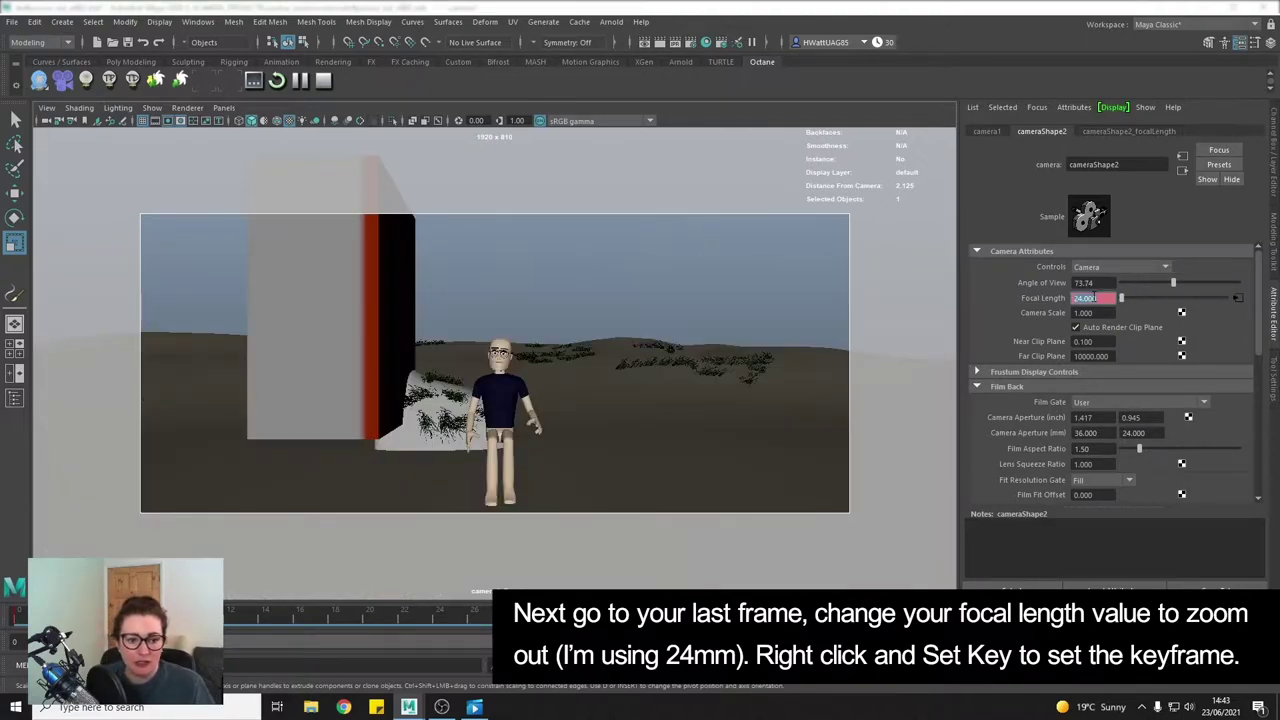
right_click(1104, 302)
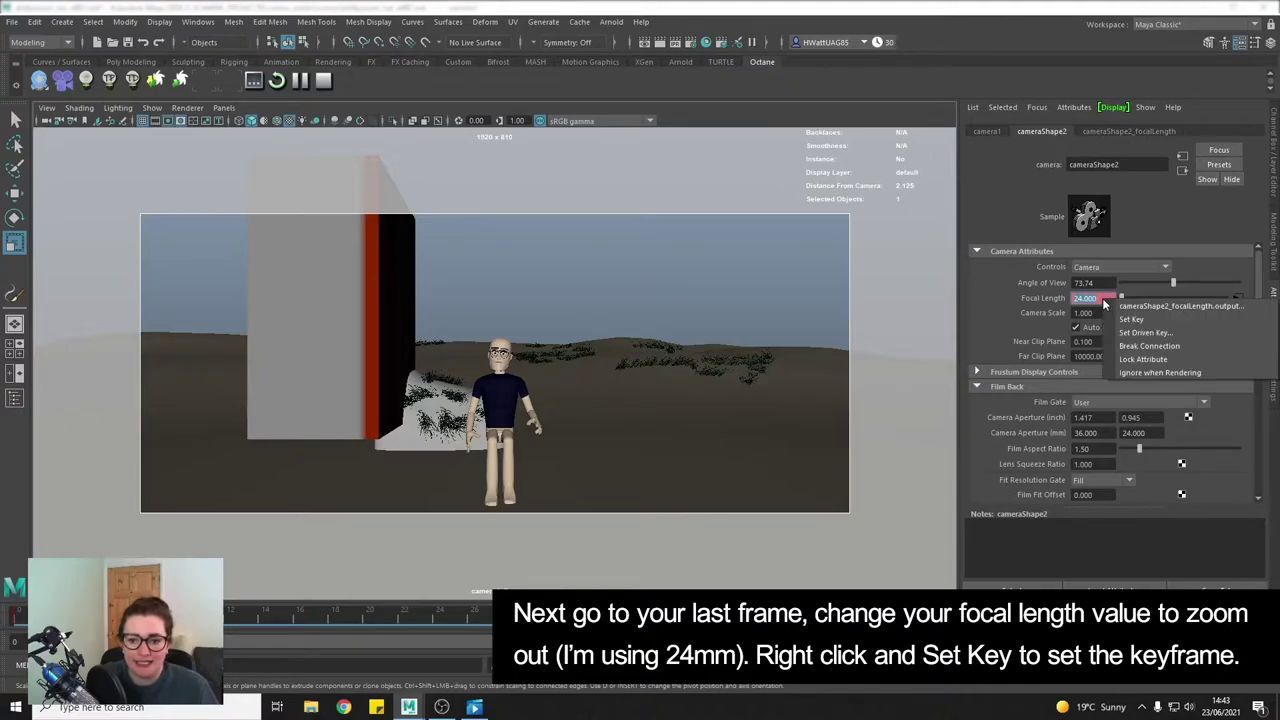
click(1150, 321)
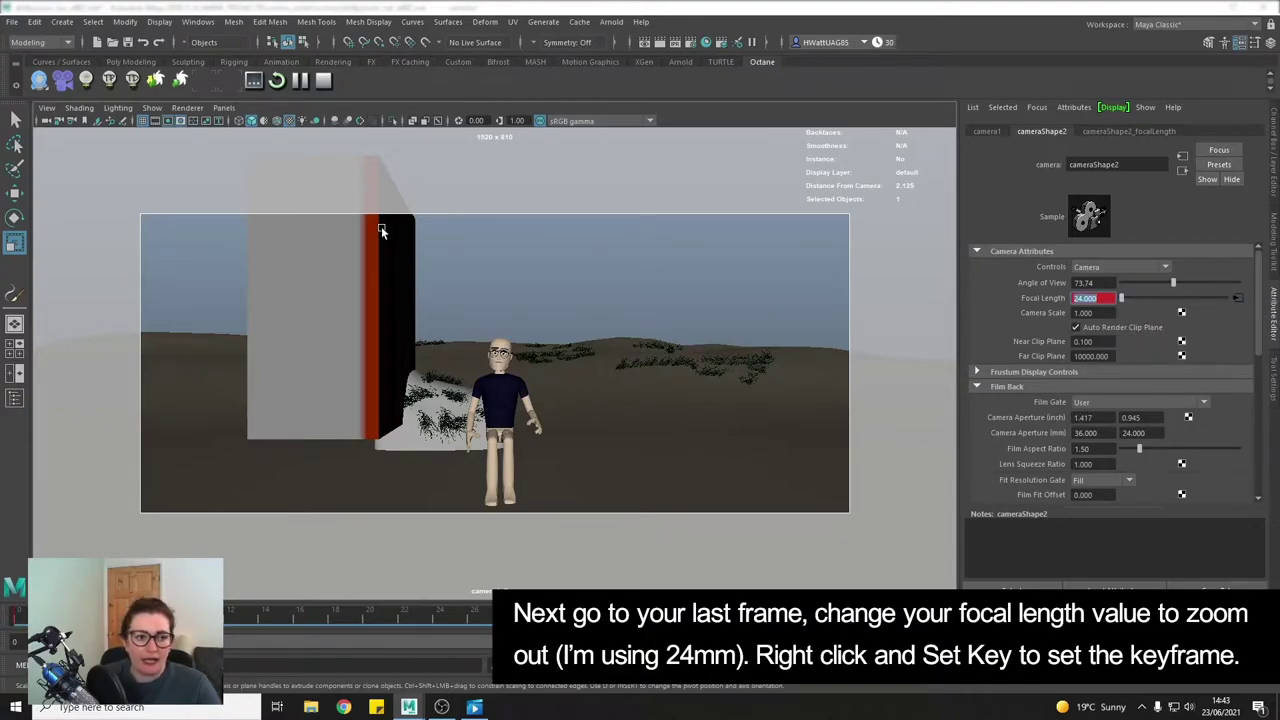
click(223, 108)
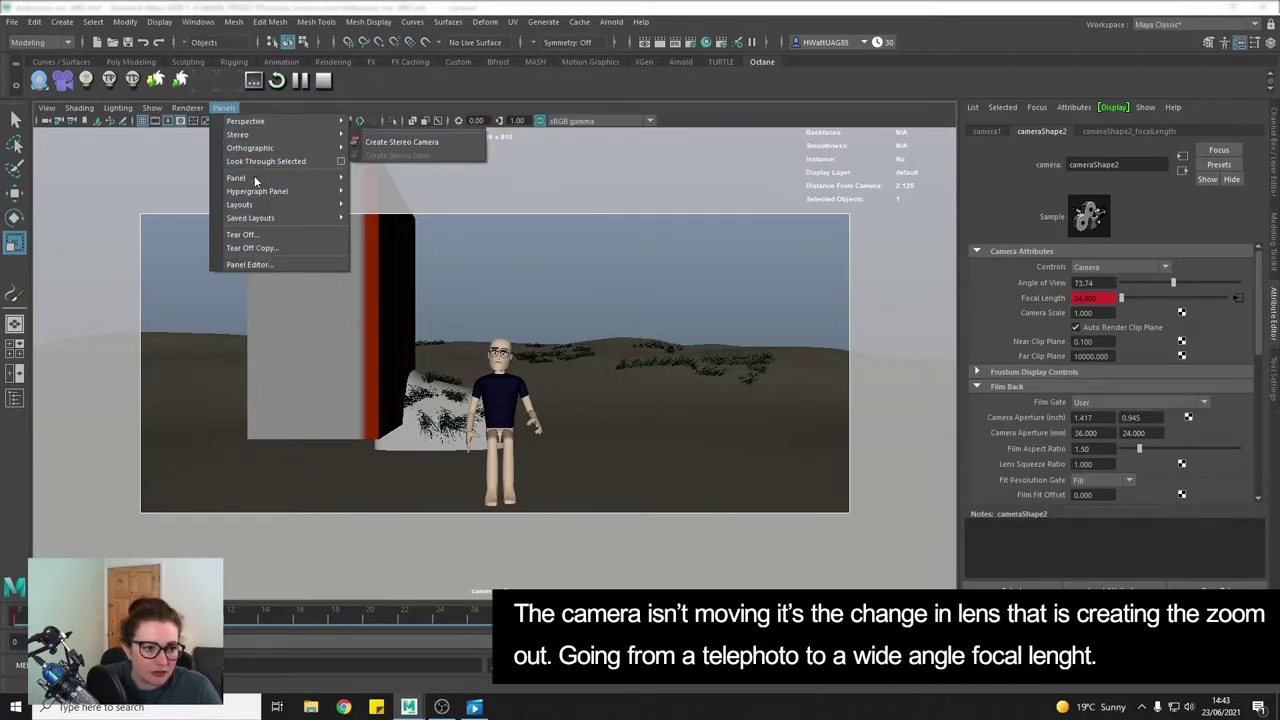
key(Escape)
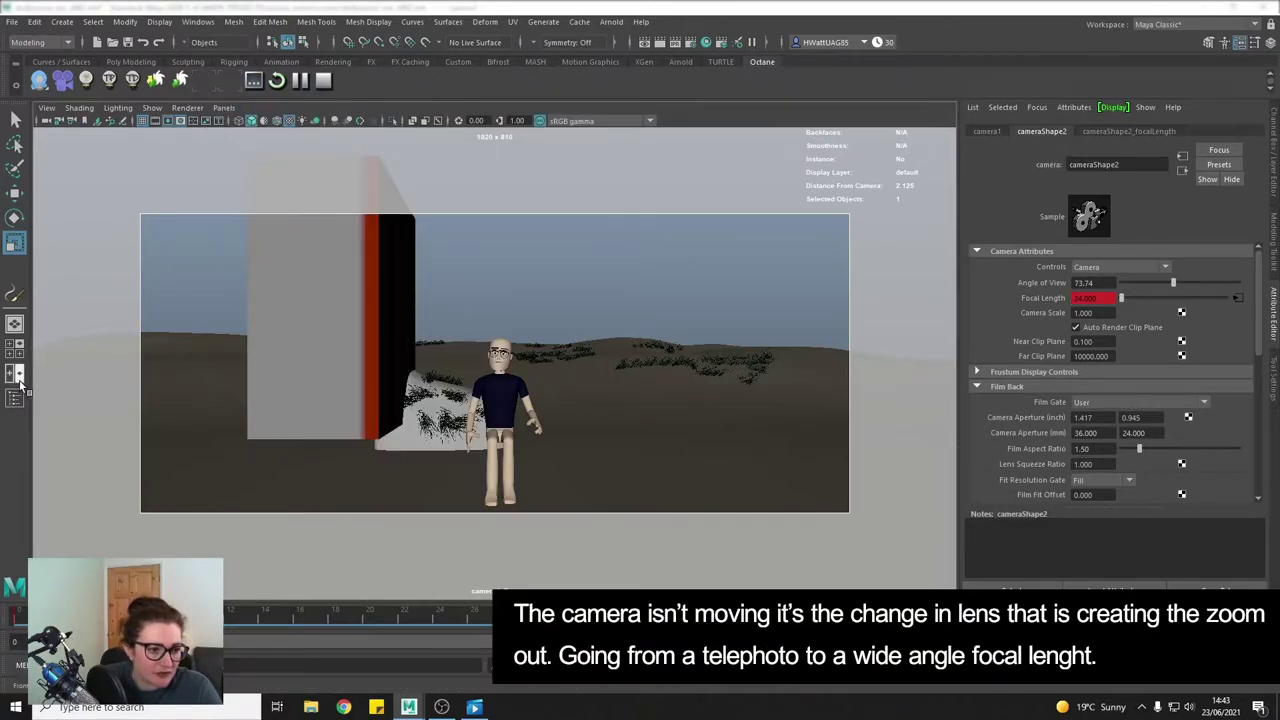
Step: Split the viewport into two panes: persp on the left, camera1 on the right
click(16, 375)
click(223, 108)
mouse_move(270, 124)
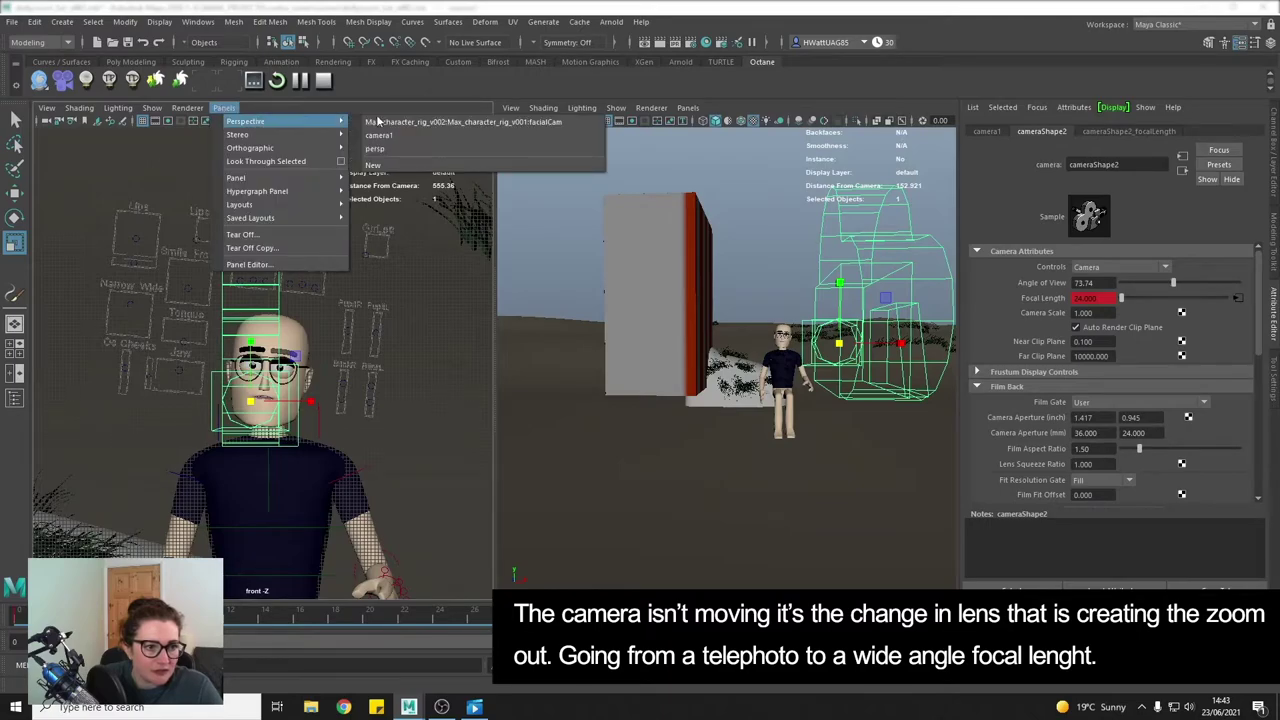
click(400, 149)
scroll(330, 390, down, 10)
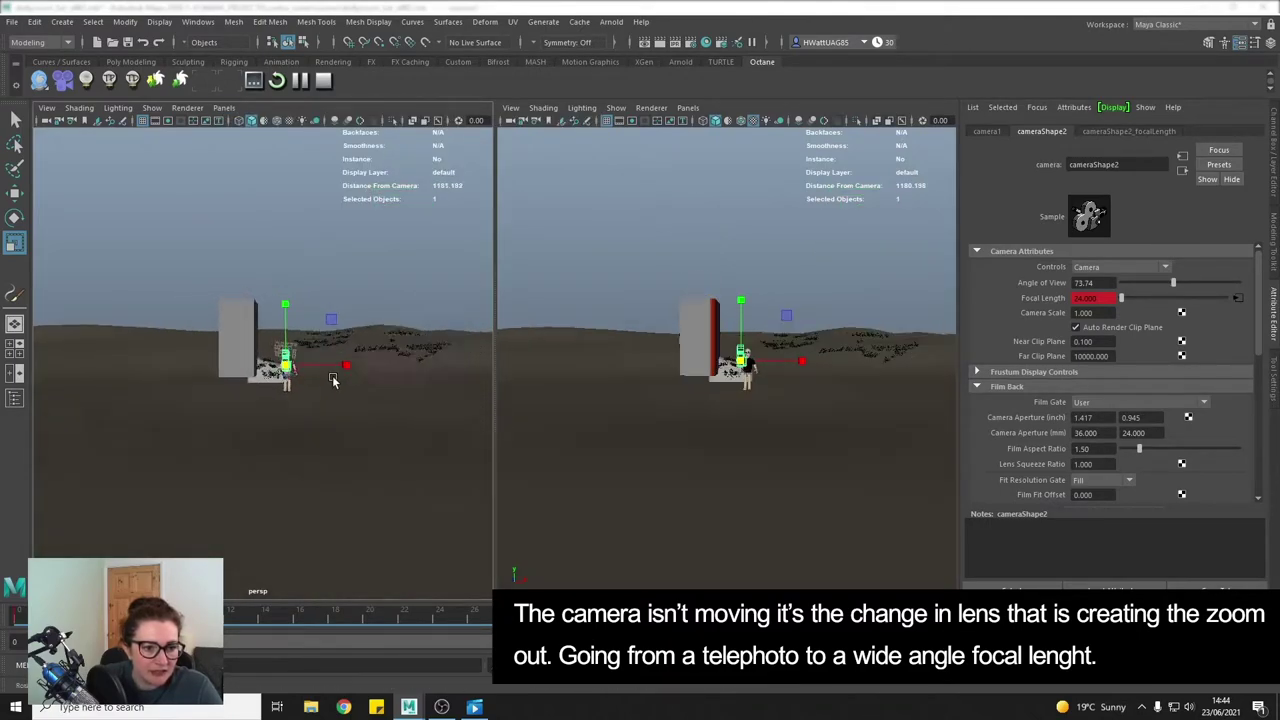
click(688, 108)
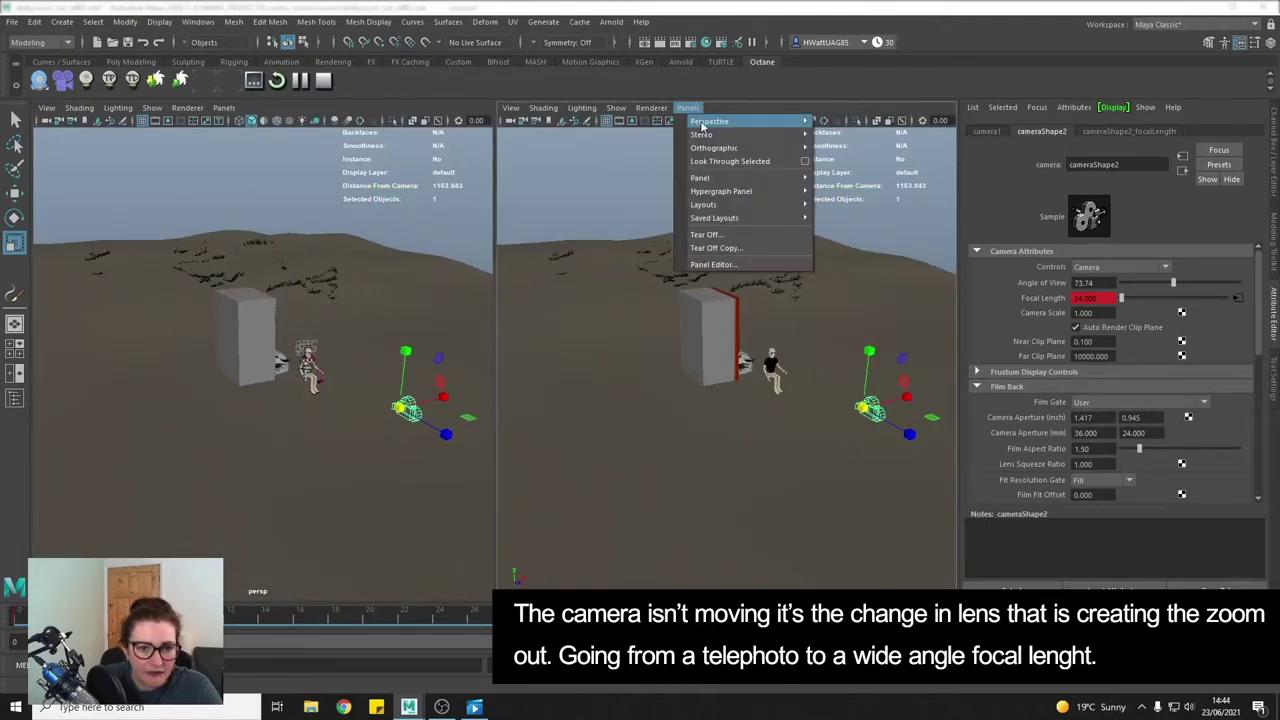
mouse_move(762, 122)
click(848, 135)
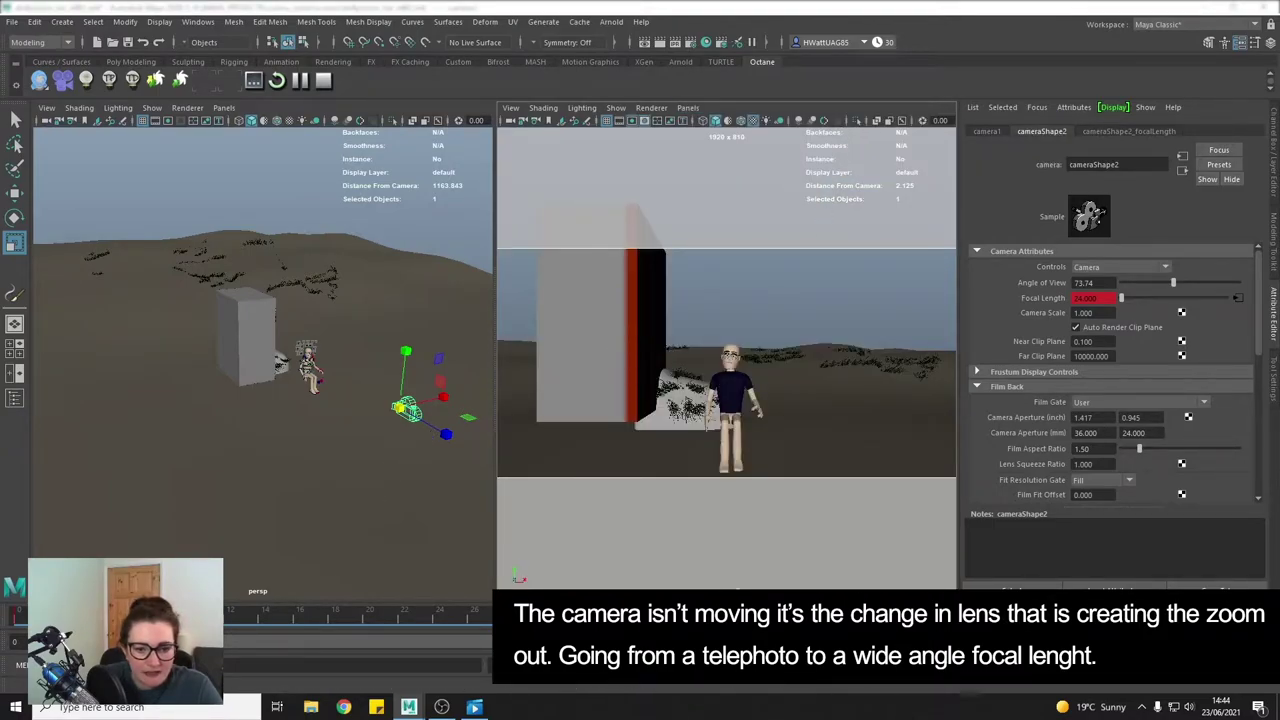
Step: Play back the 120-to-24 mm lens zoom, then orbit the perspective view closer to the camera
key(alt+v)
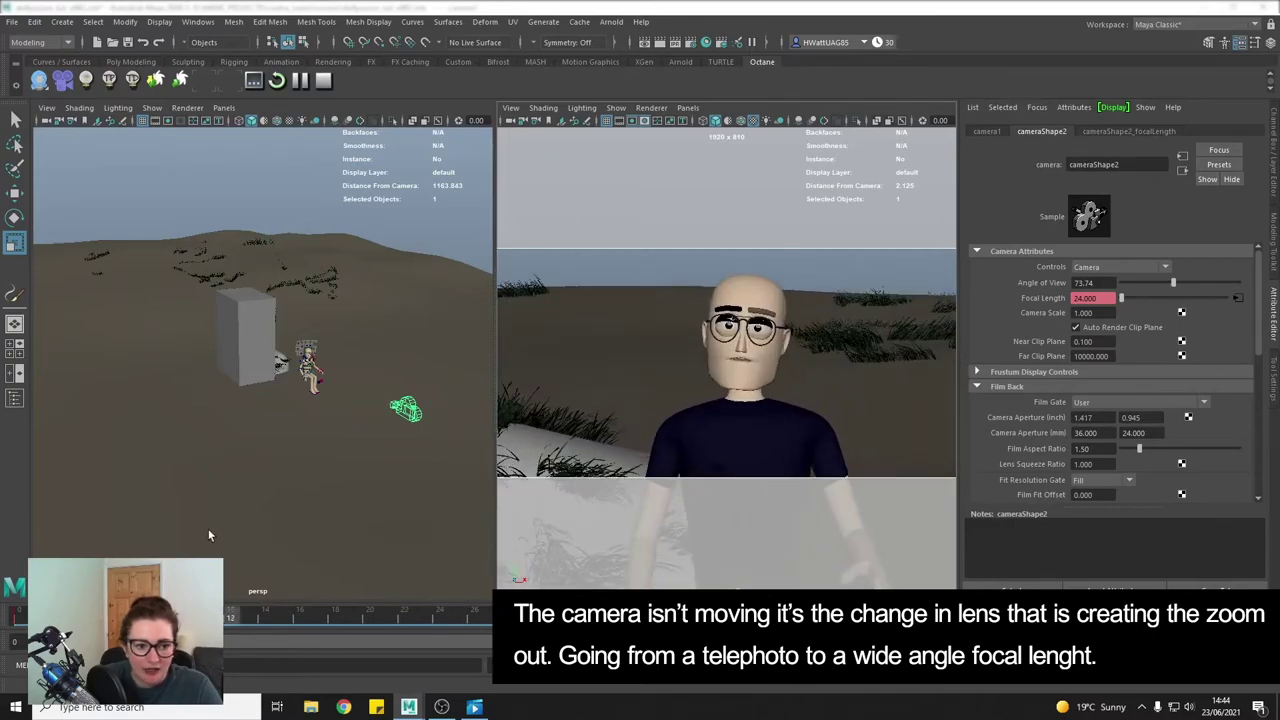
key(w)
scroll(432, 440, up, 3)
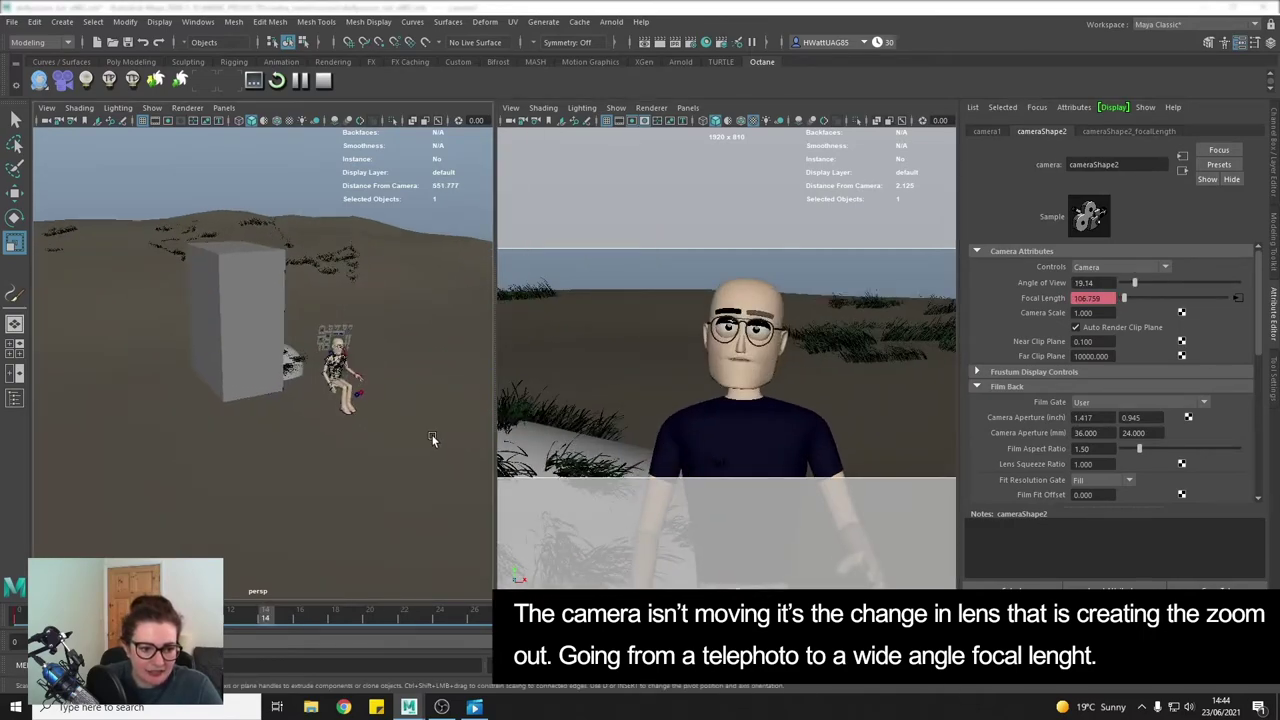
alt+drag(432, 440, 362, 419)
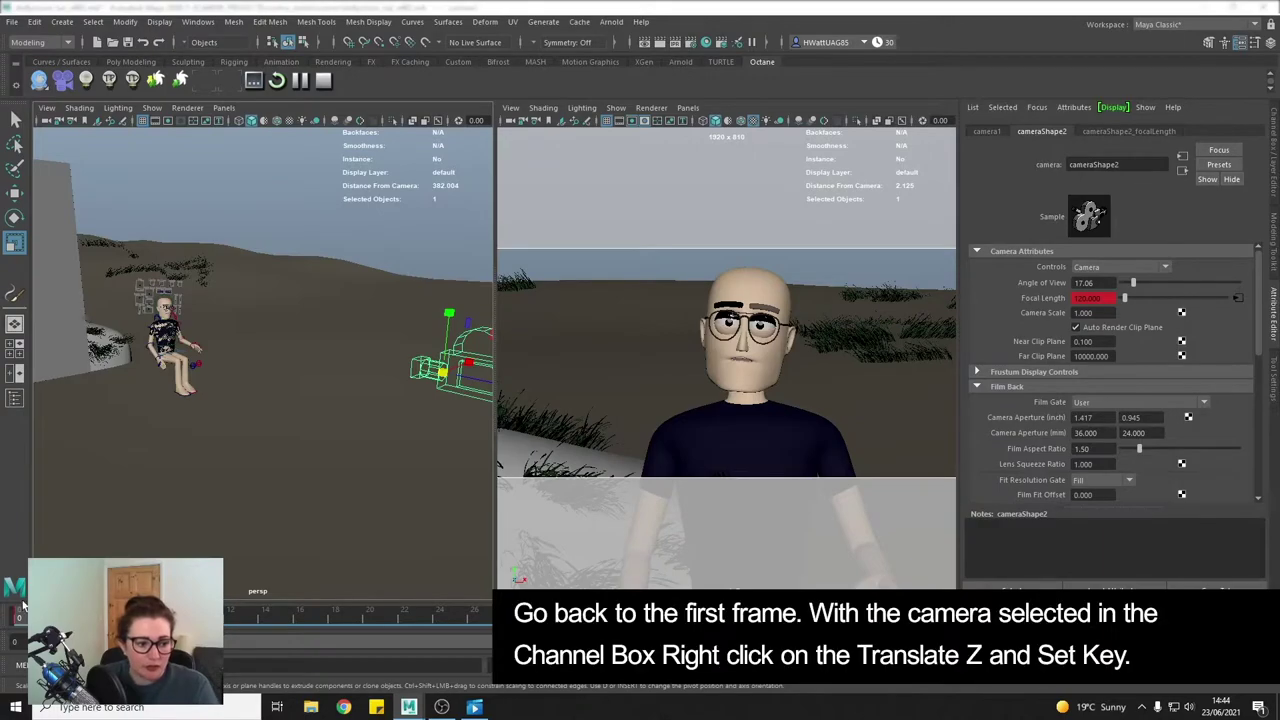
Step: Key camera1's Translate Z at 462.183 on the first frame from the Channel Box
click(1273, 148)
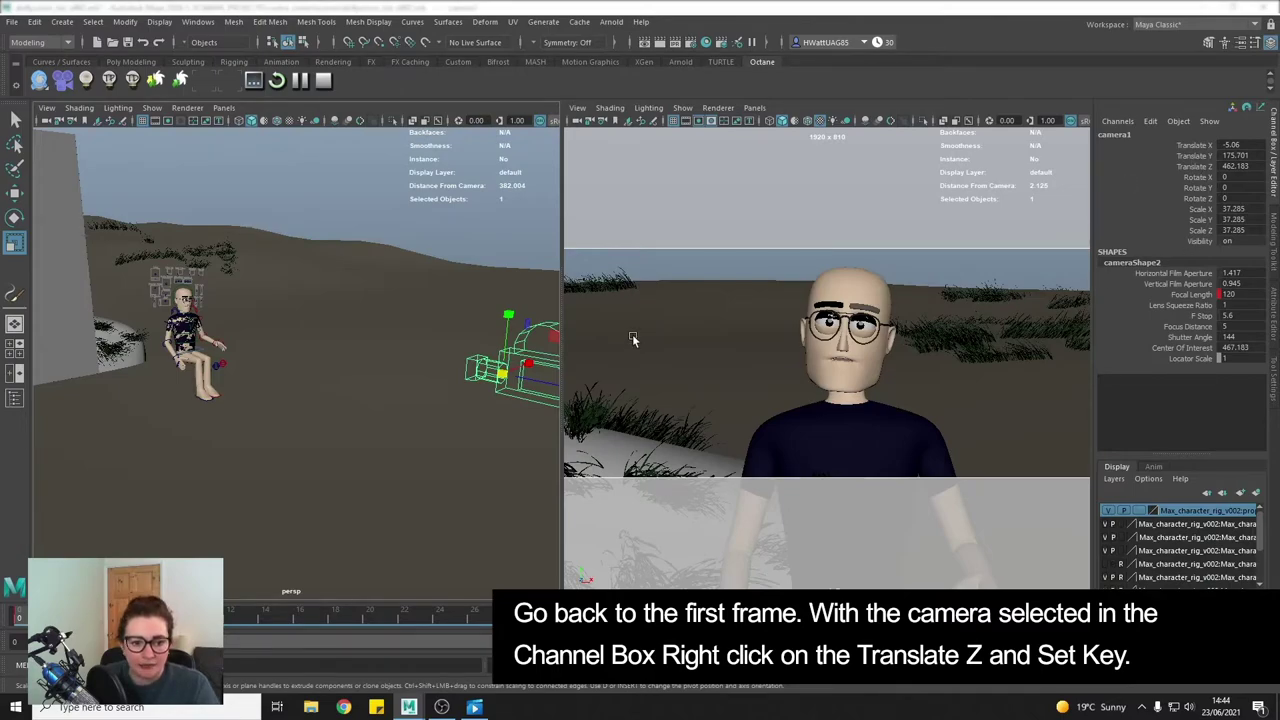
alt+drag(480, 413, 527, 393)
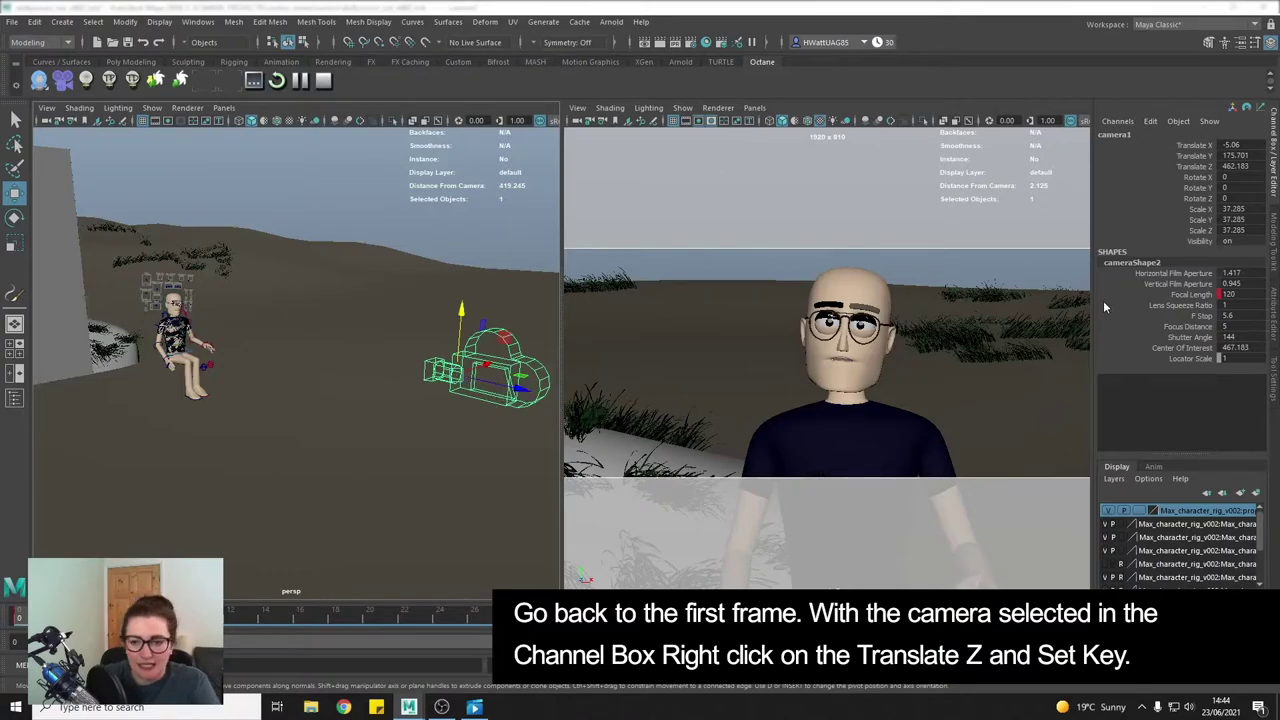
right_click(1205, 167)
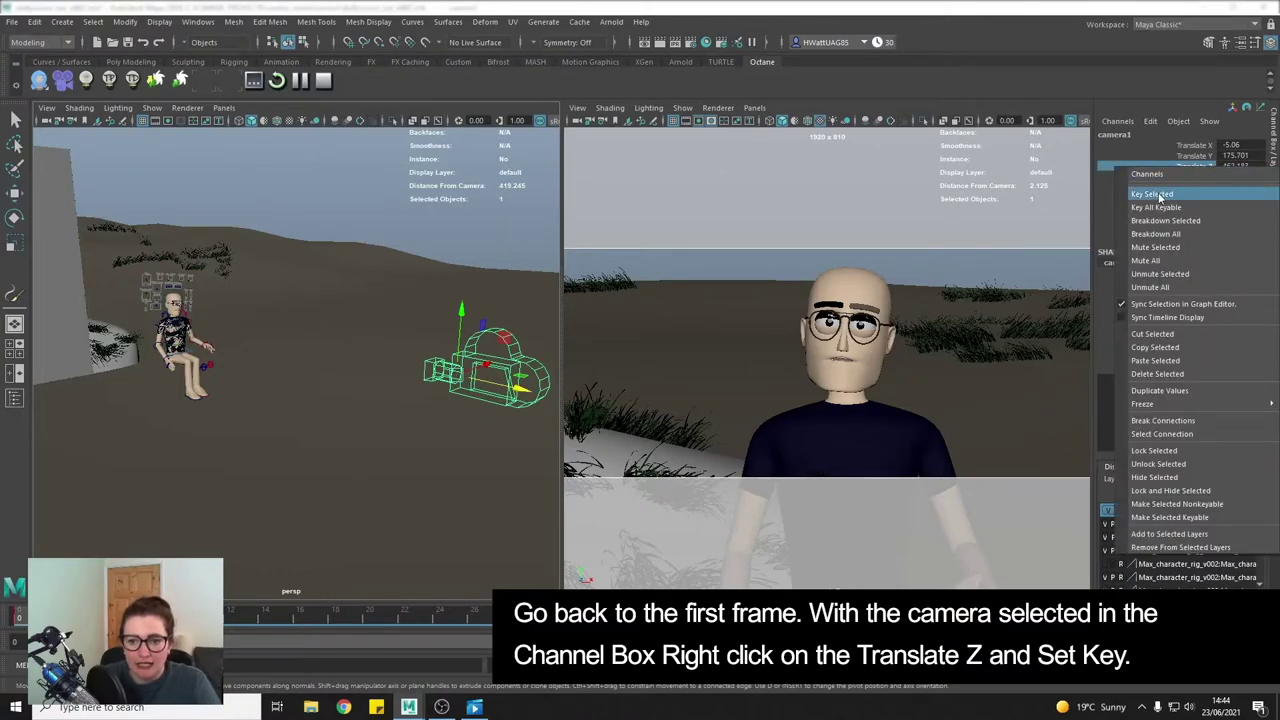
click(1160, 195)
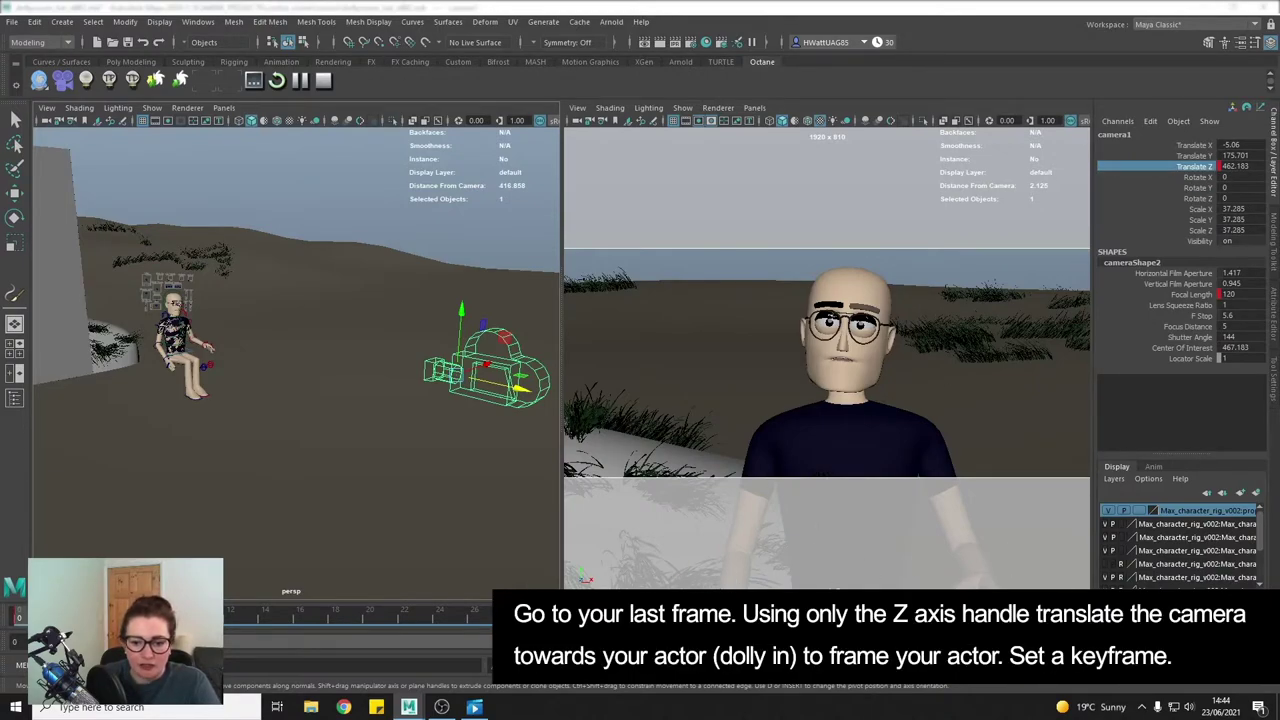
Step: On the last frame, move the camera along Z toward the actor and key Translate Z
key(alt+shift+v)
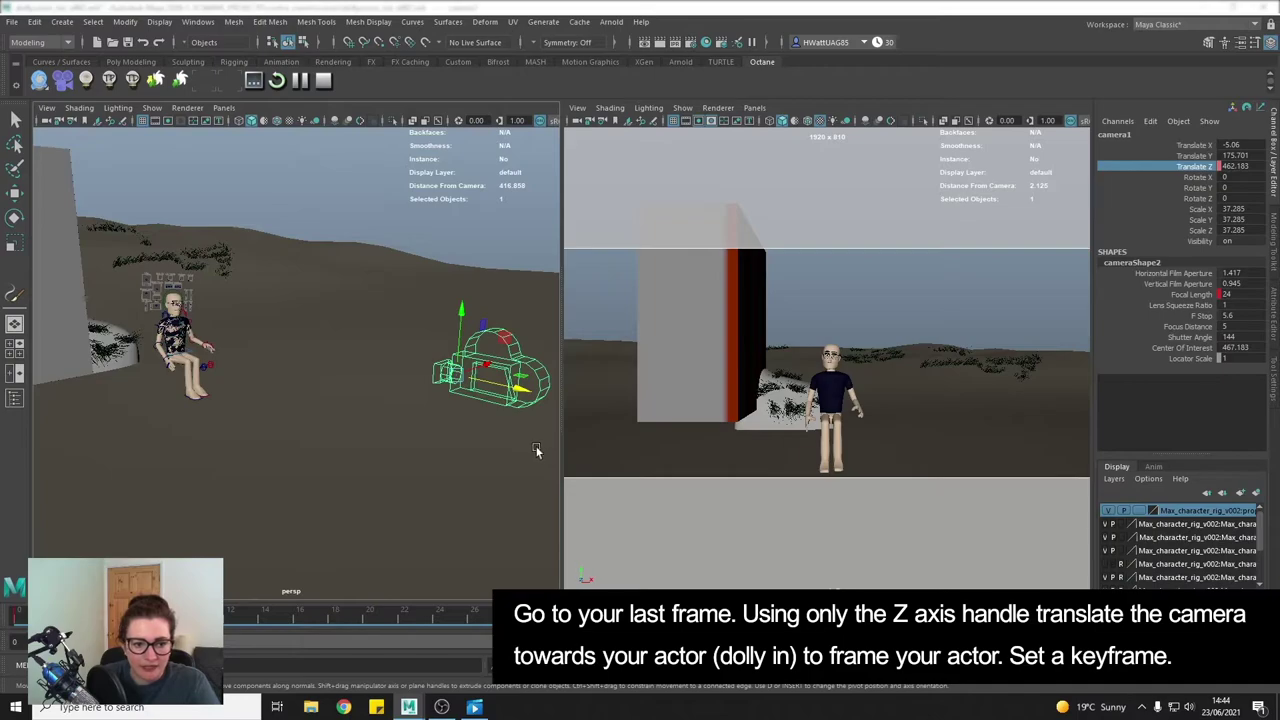
drag(521, 393, 221, 350)
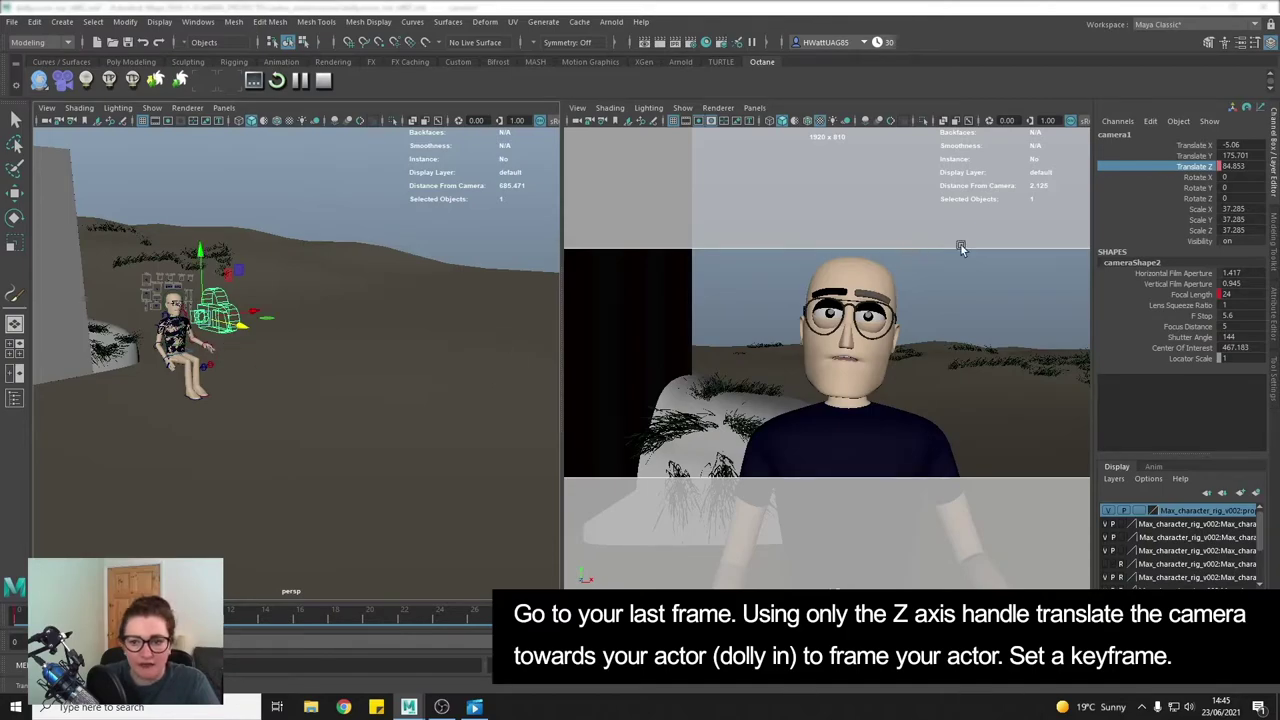
right_click(1195, 173)
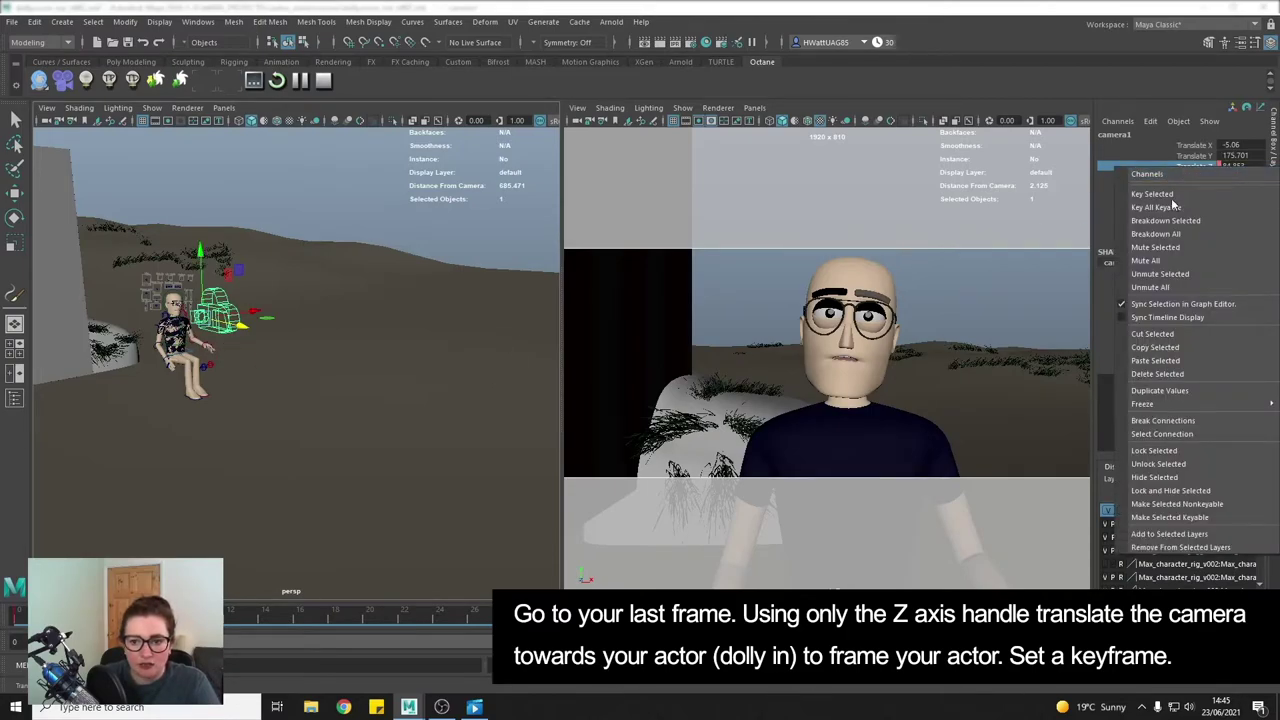
click(1168, 193)
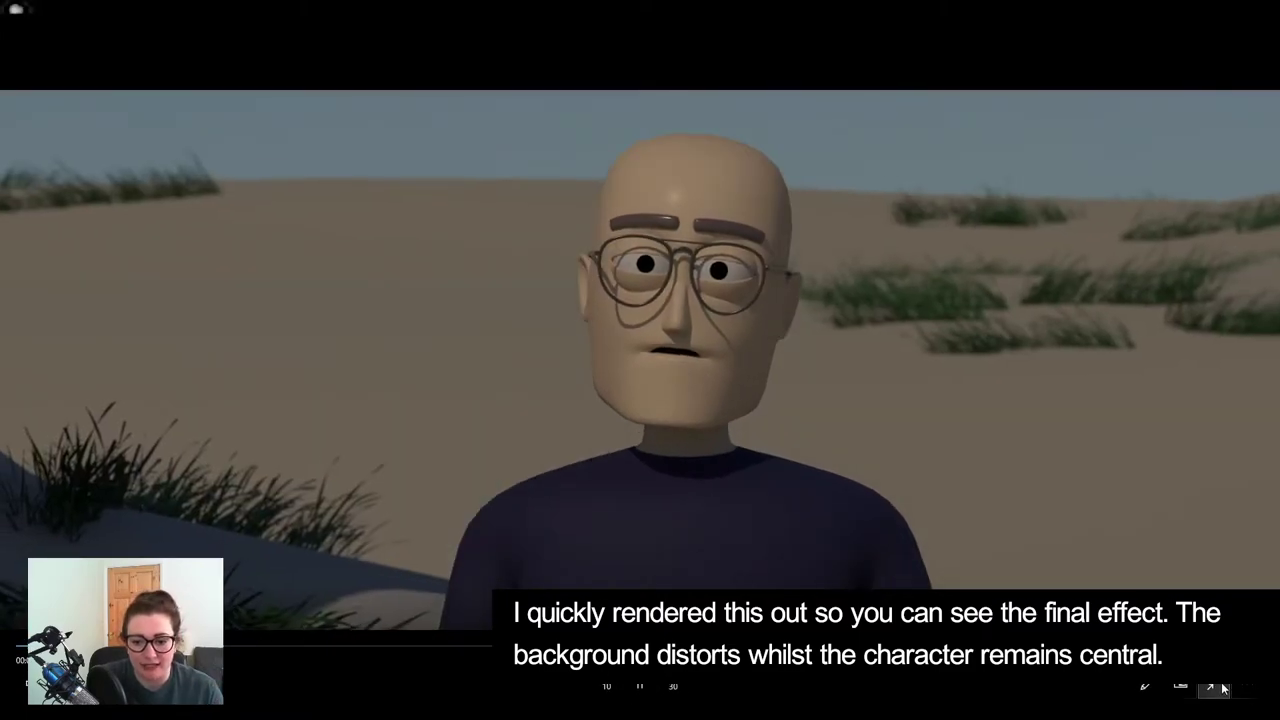
Step: Switch the rendered dolly-zoom clip from full screen to a windowed Films & TV player
double_click(1213, 571)
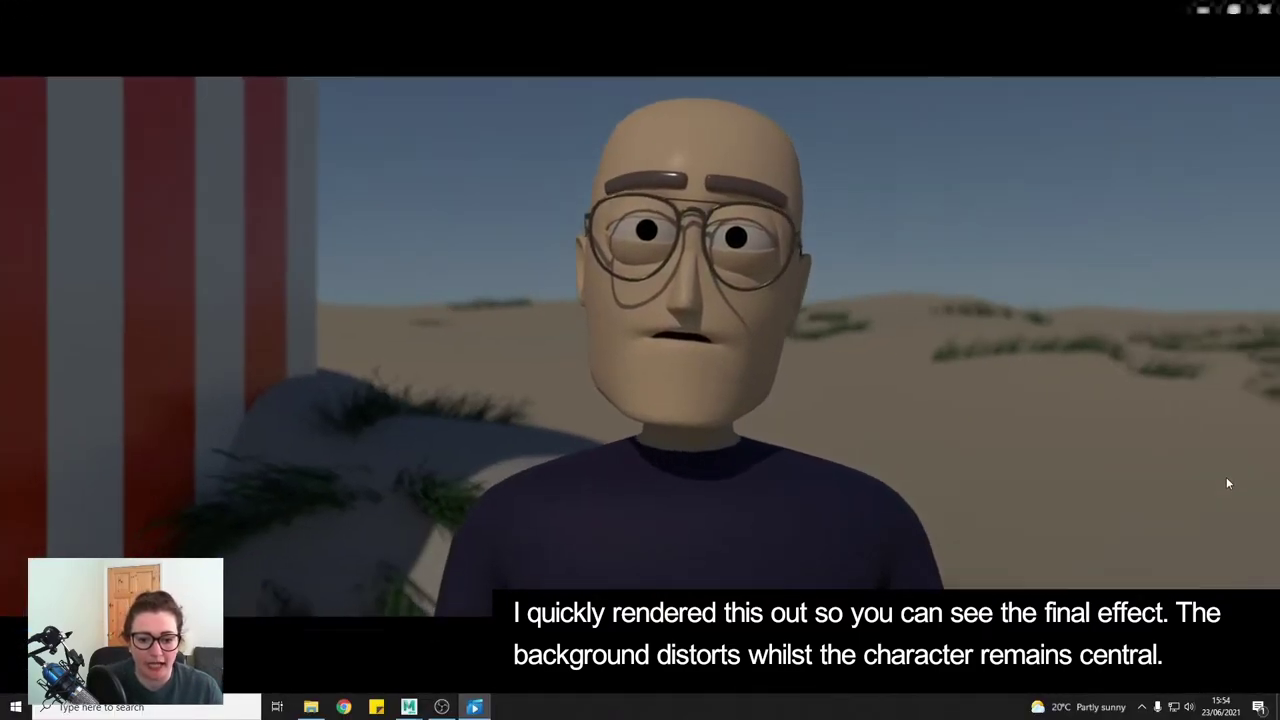